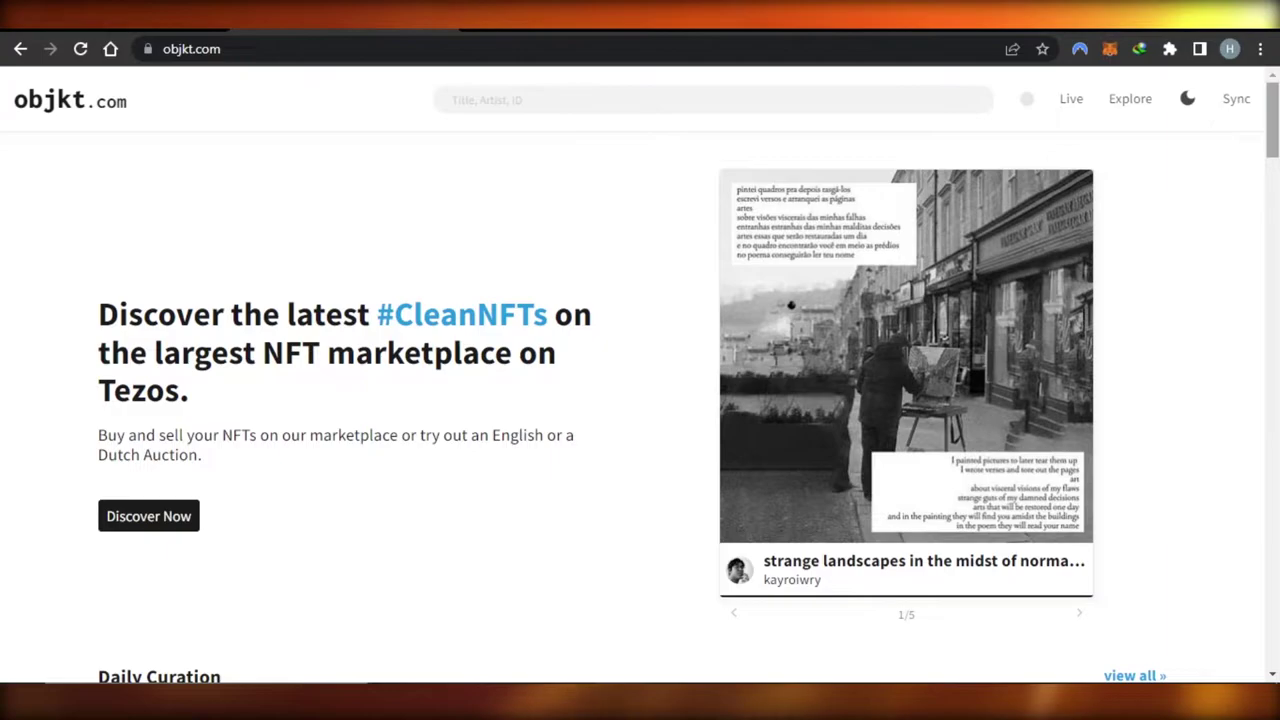
scroll(1125, 274, down, 9)
scroll(640, 400, down, 6)
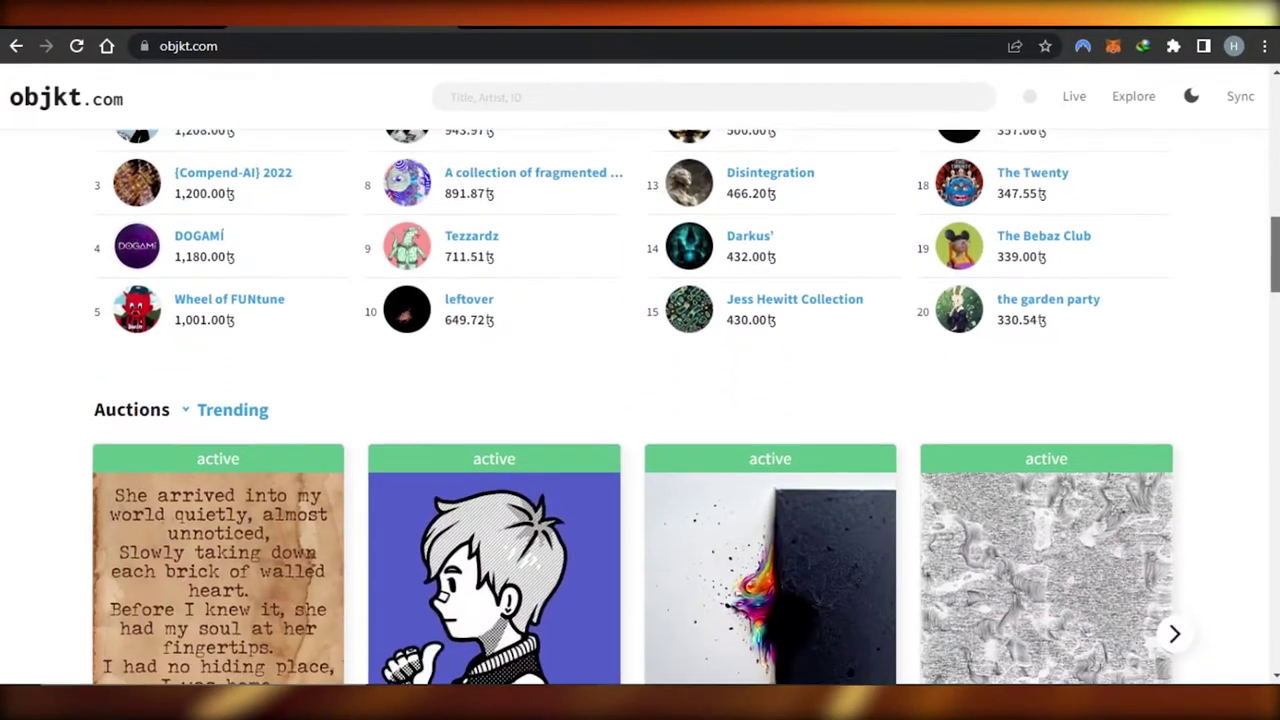
scroll(640, 400, down, 10)
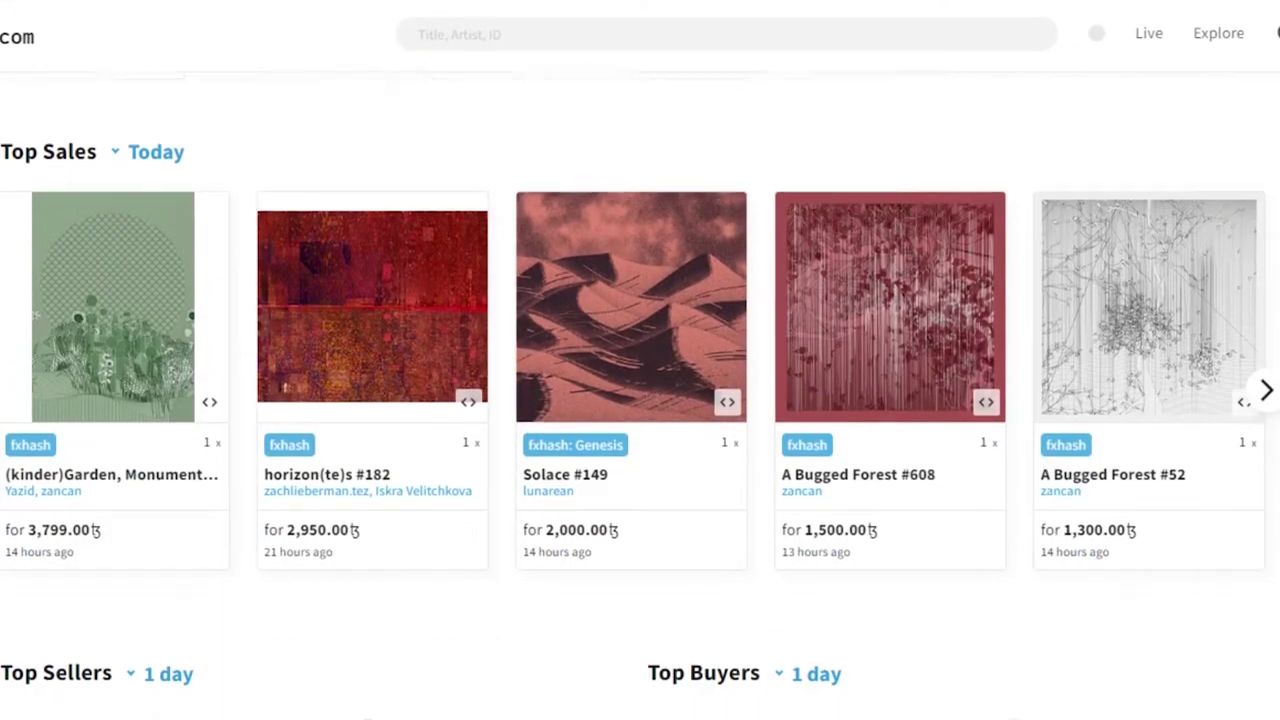
scroll(640, 400, down, 8)
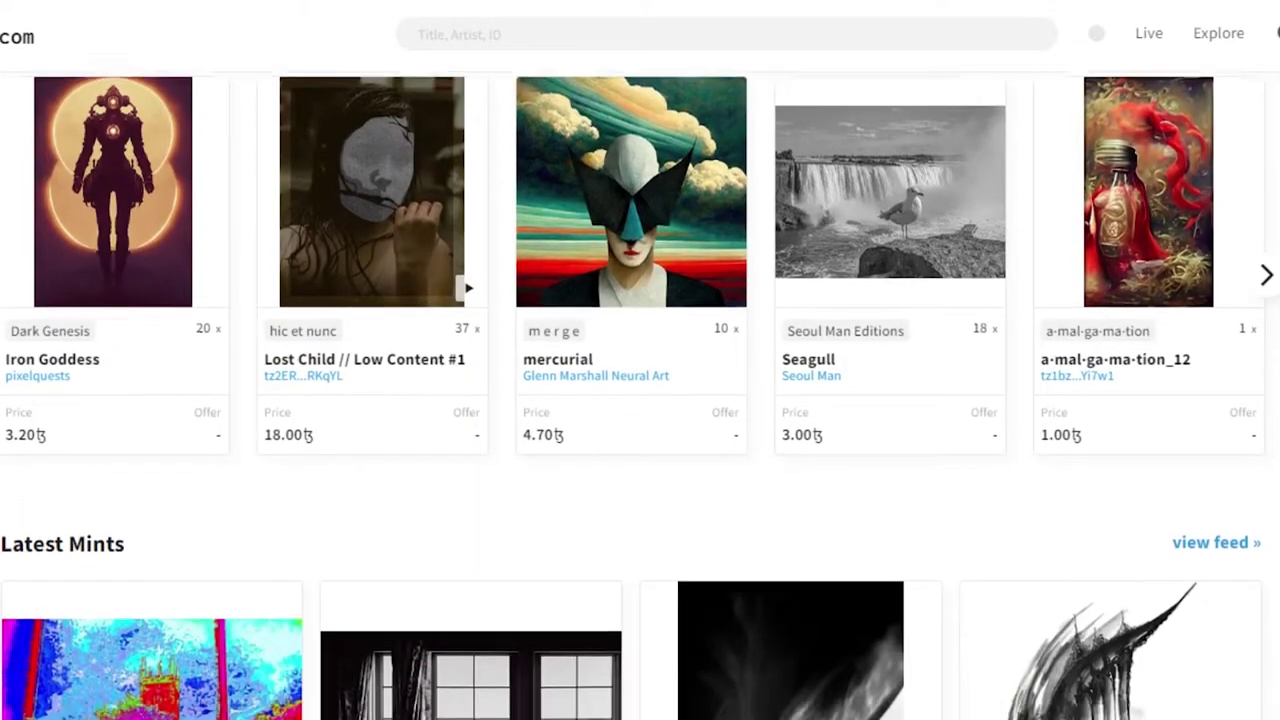
scroll(640, 400, down, 7)
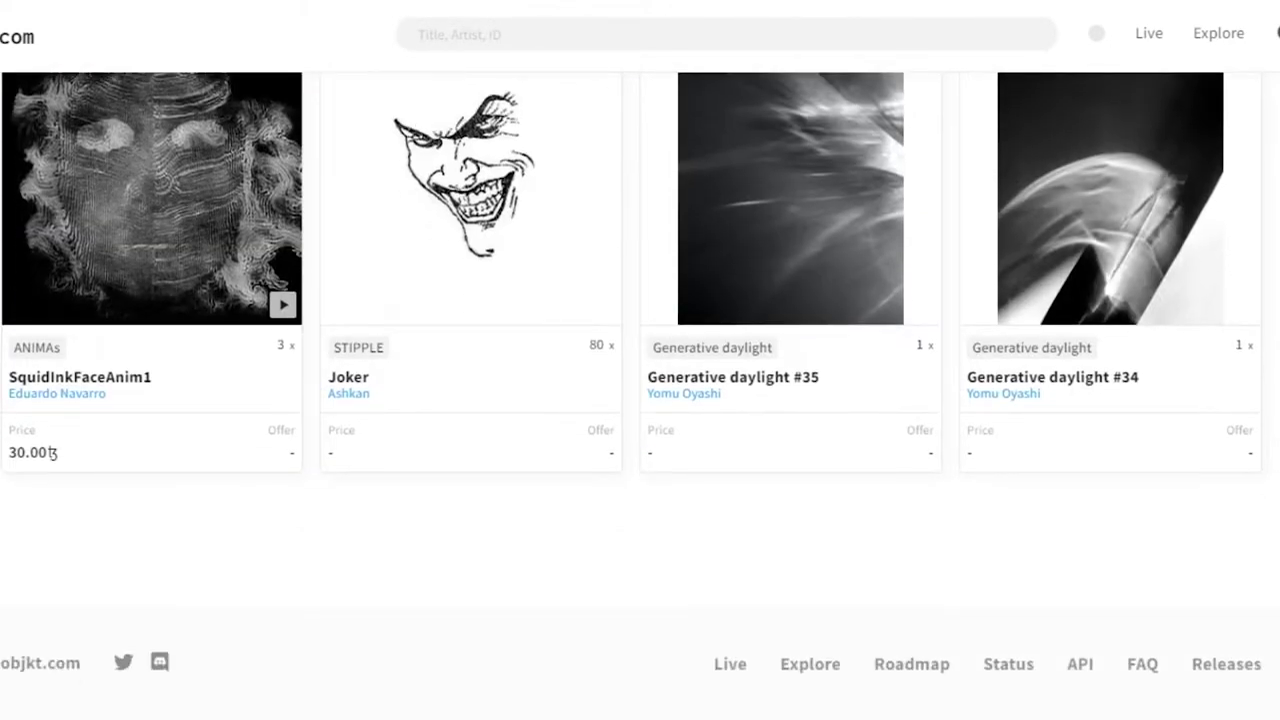
scroll(640, 400, up, 20)
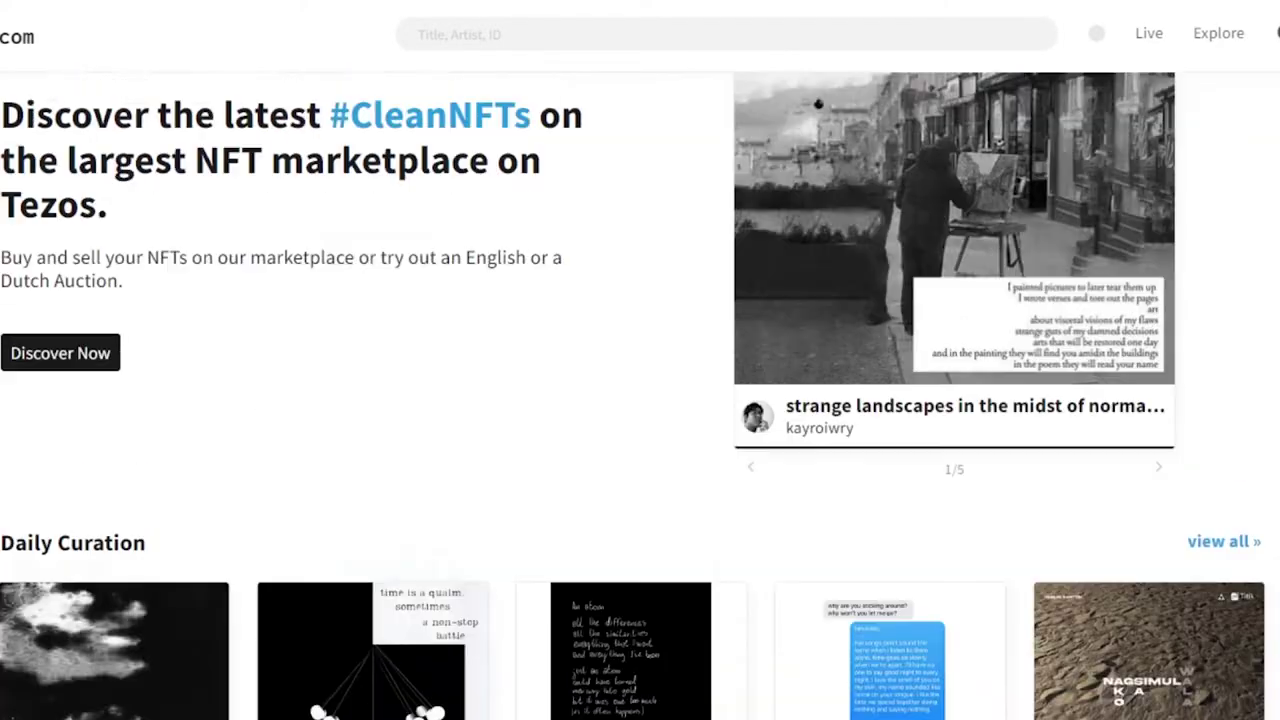
scroll(640, 400, down, 8)
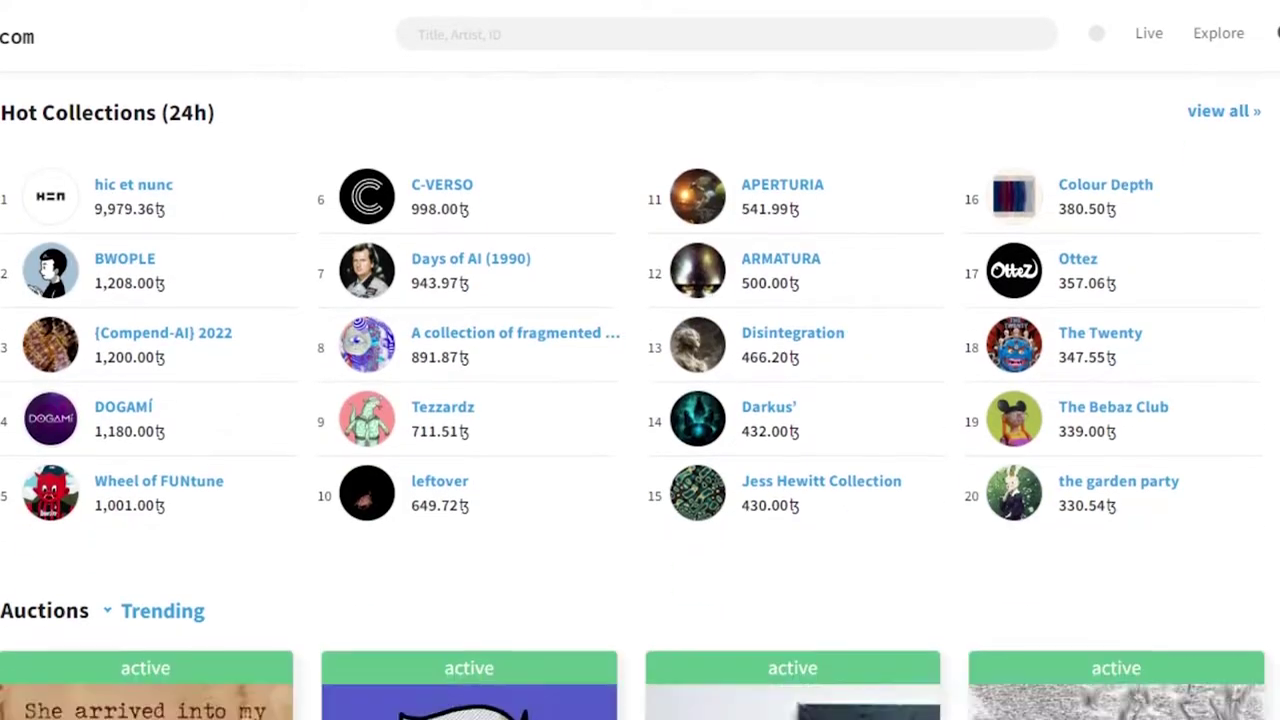
scroll(640, 400, down, 8)
scroll(640, 400, down, 7)
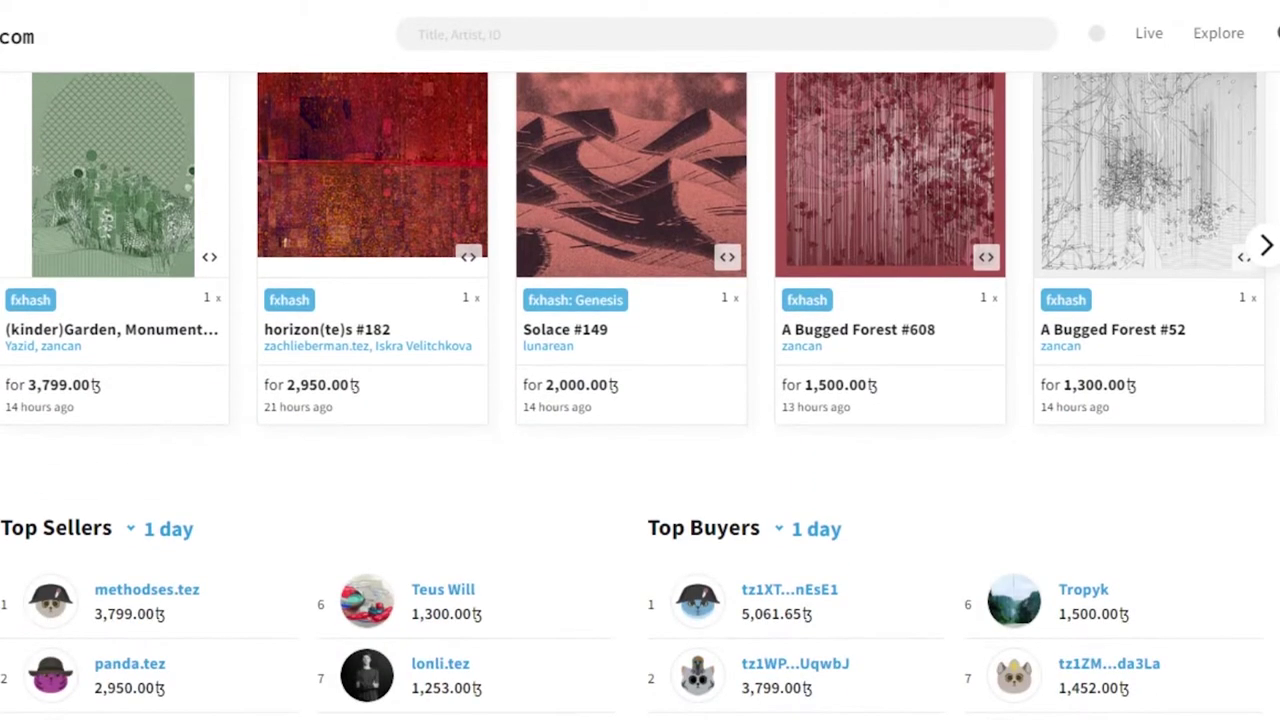
scroll(640, 400, up, 8)
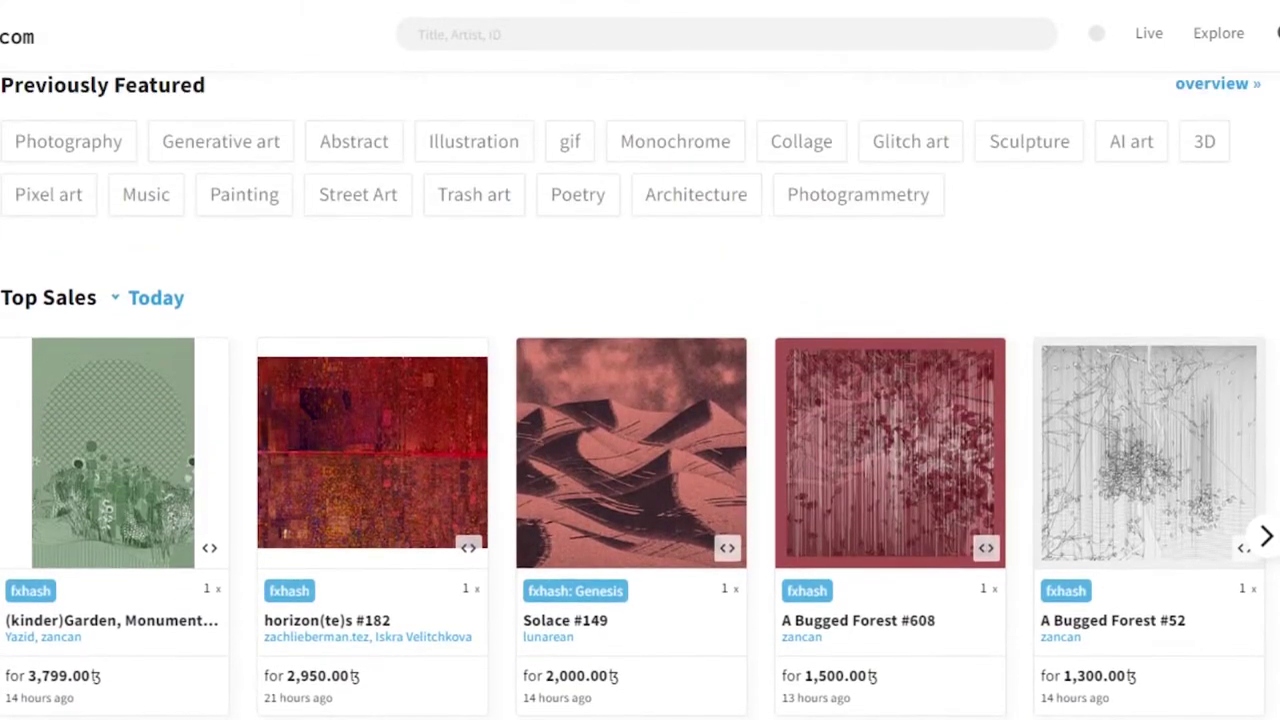
scroll(640, 400, up, 2)
scroll(640, 400, down, 3)
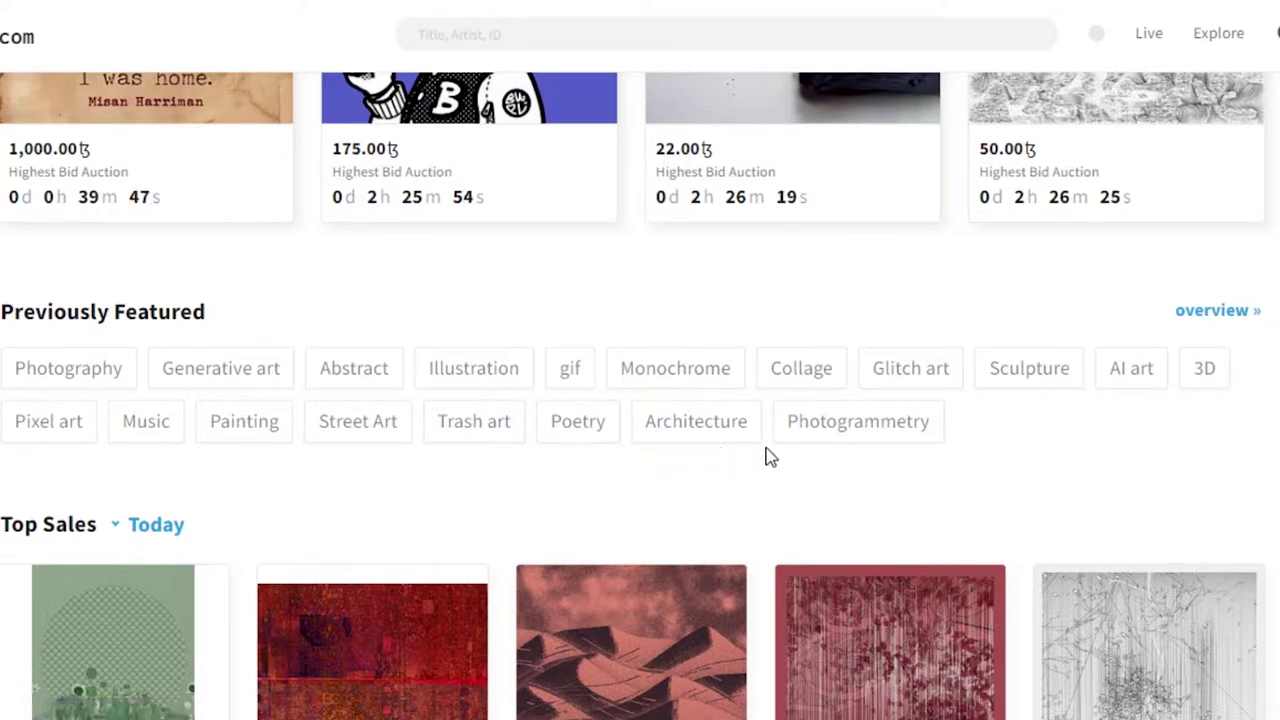
scroll(640, 400, up, 15)
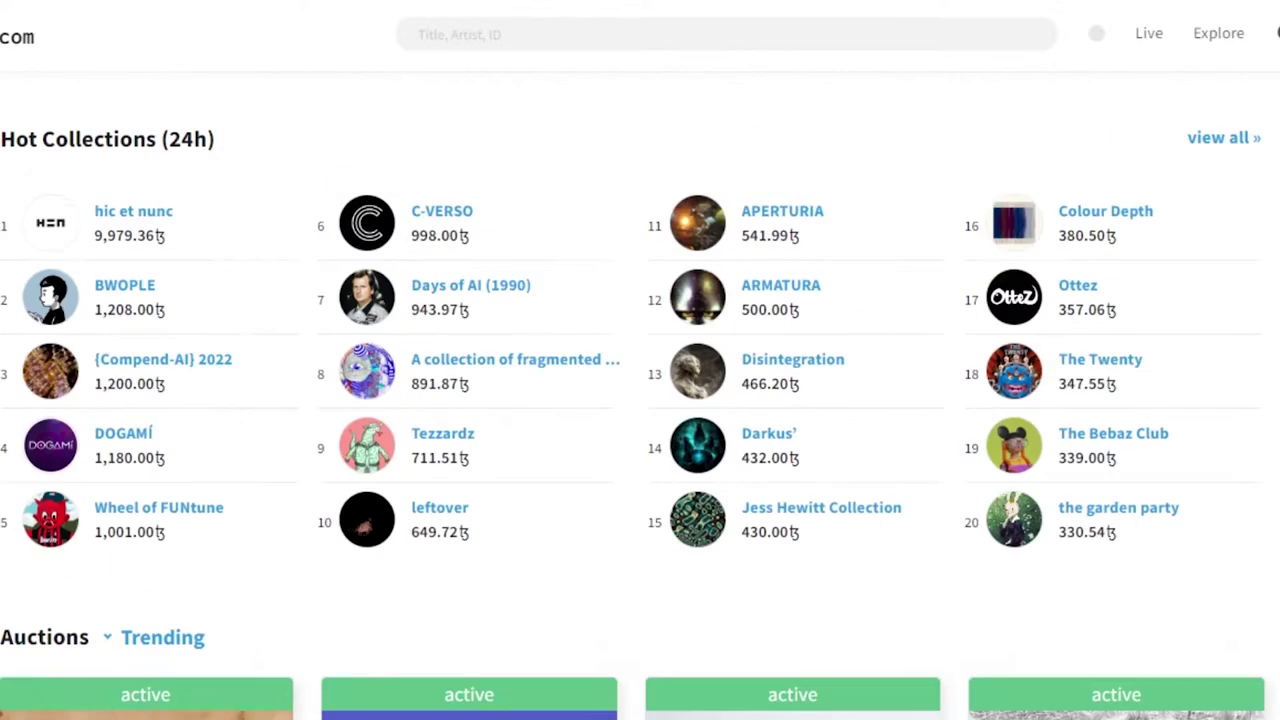
scroll(640, 400, down, 6)
scroll(640, 400, down, 3)
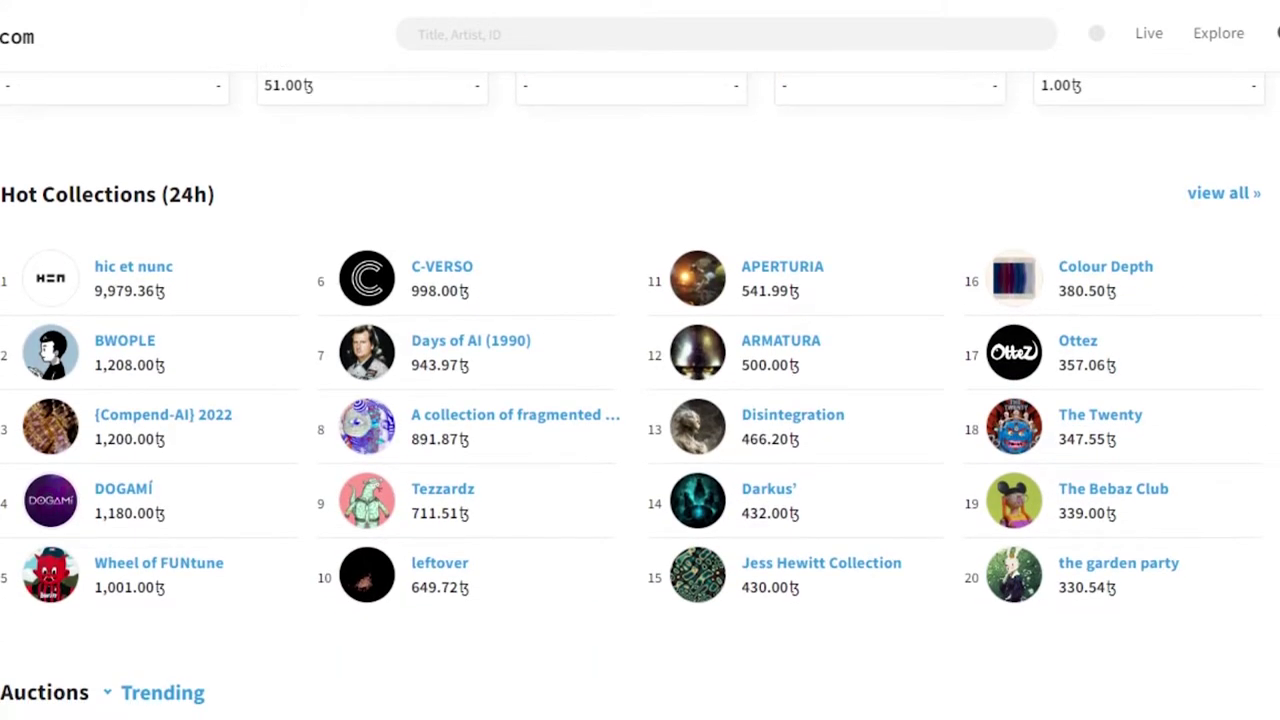
scroll(640, 400, up, 2)
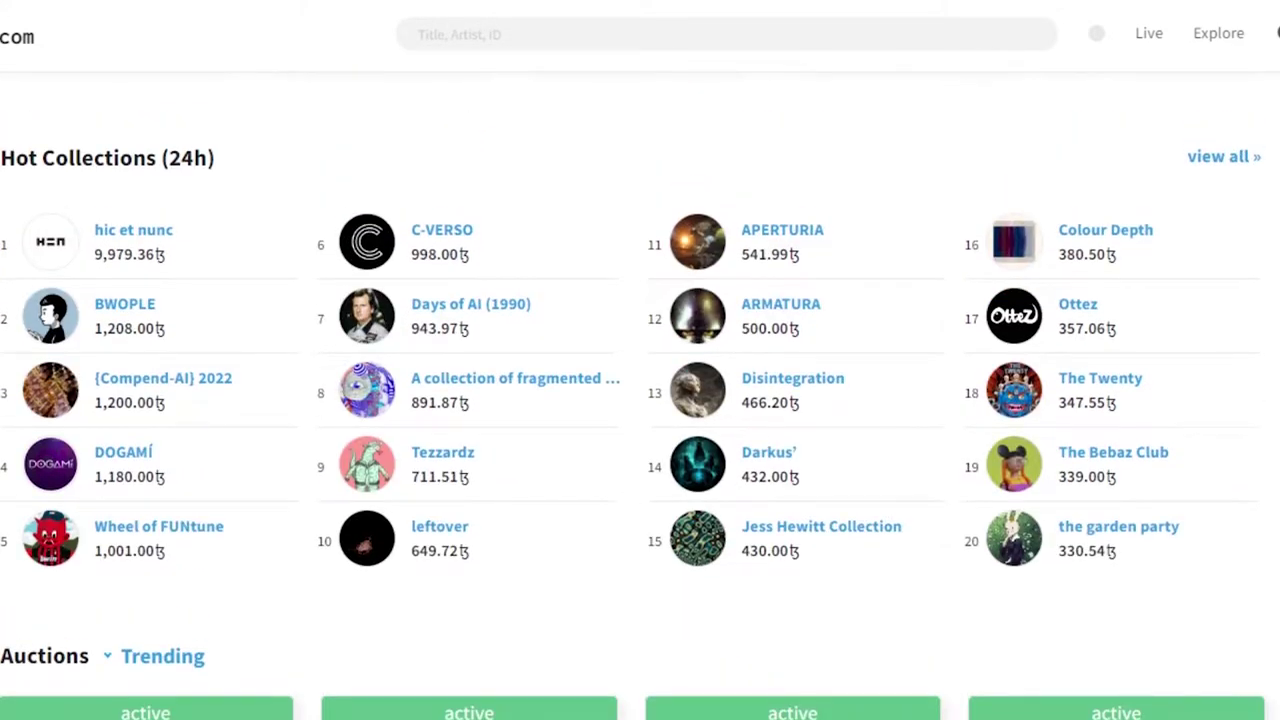
scroll(640, 400, up, 10)
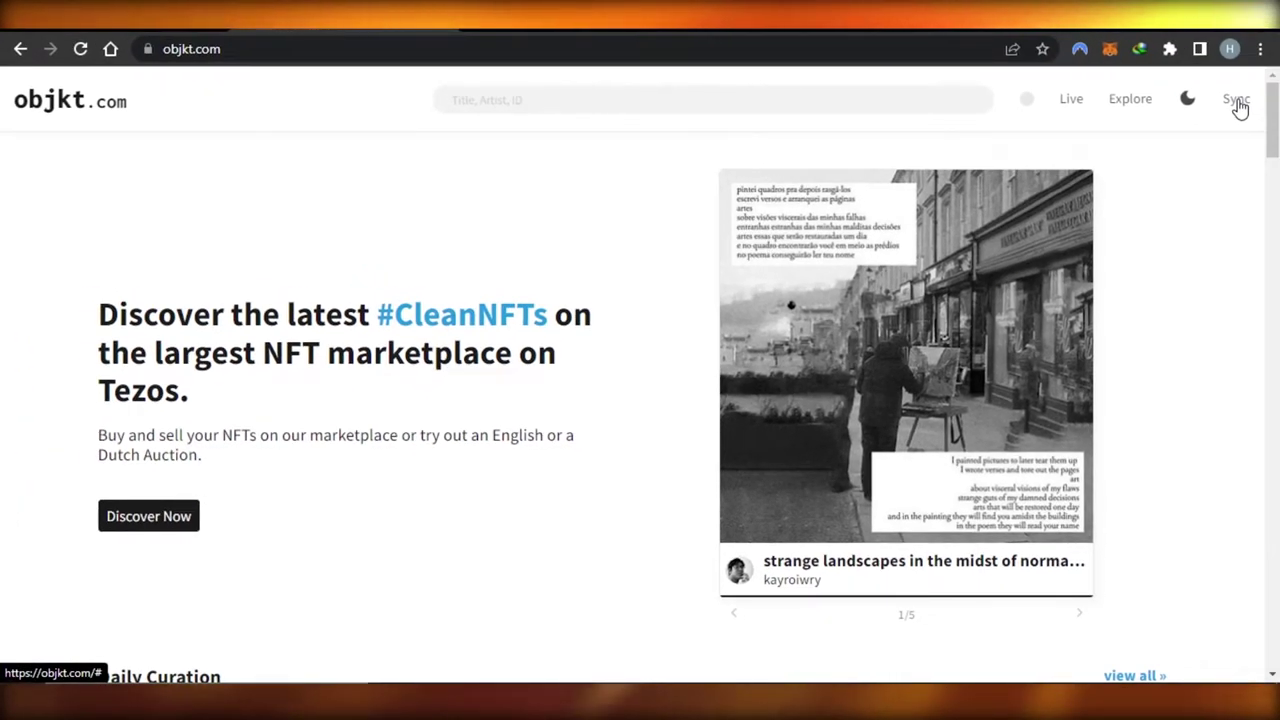
- Start a wallet sync on objkt.com and browse the Spire listing's screenshots in the Chrome Web Store
click(1238, 104)
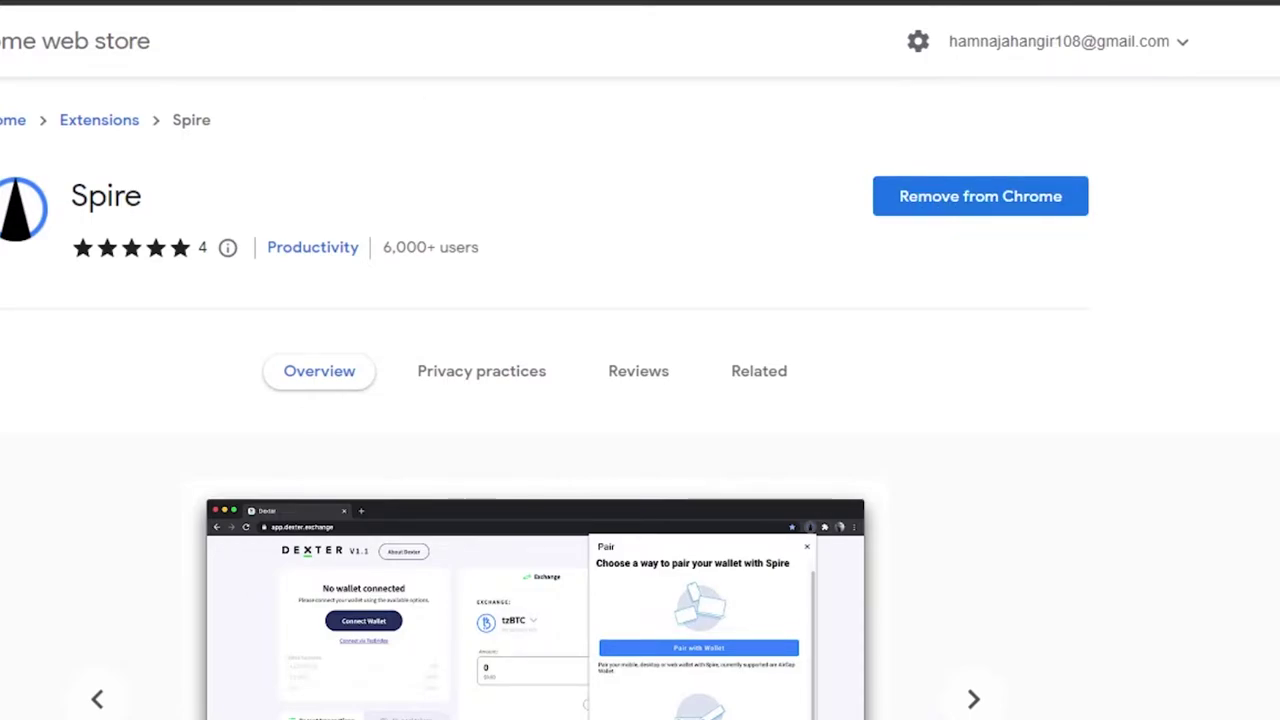
scroll(640, 400, down, 4)
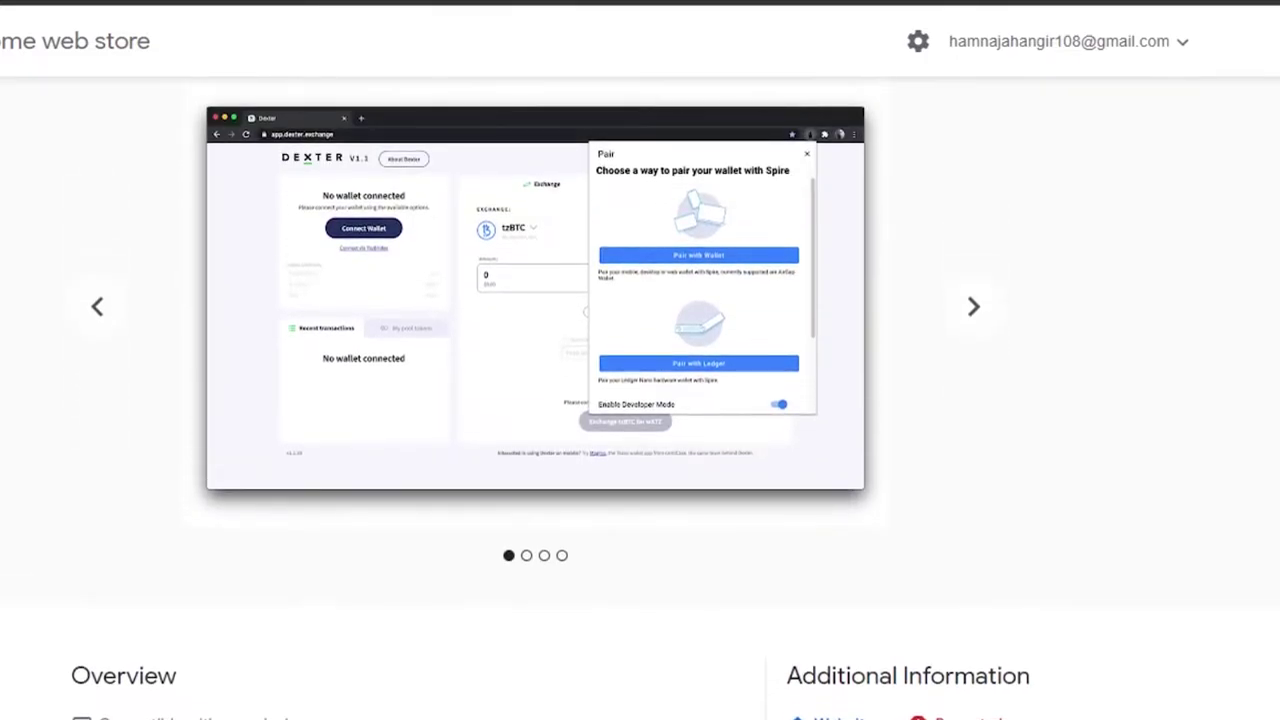
scroll(640, 400, up, 1)
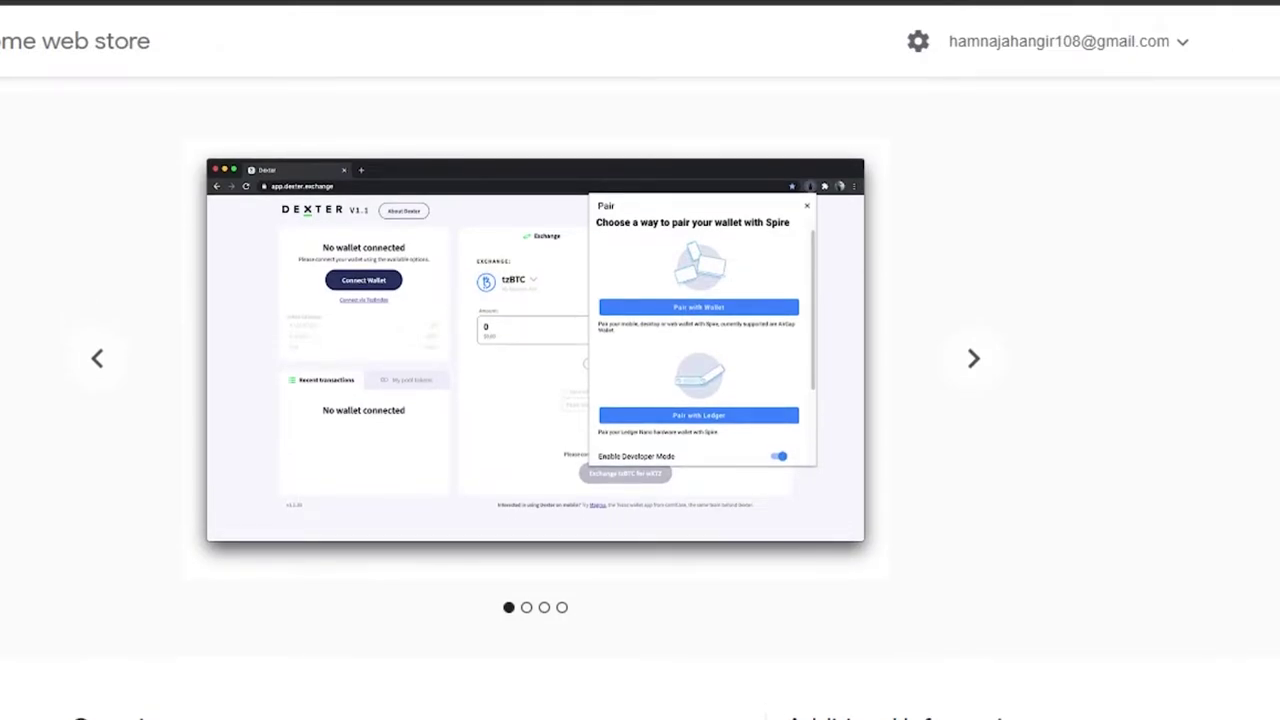
scroll(640, 400, up, 4)
scroll(640, 400, down, 4)
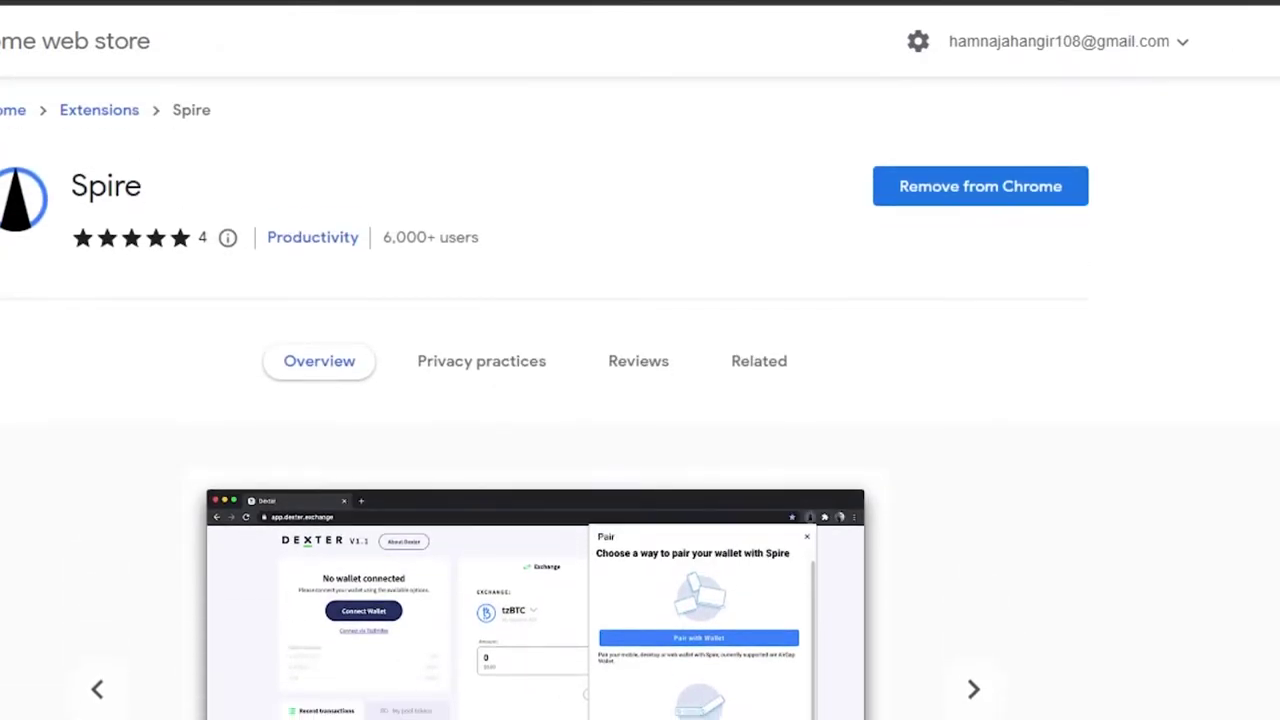
scroll(640, 400, up, 4)
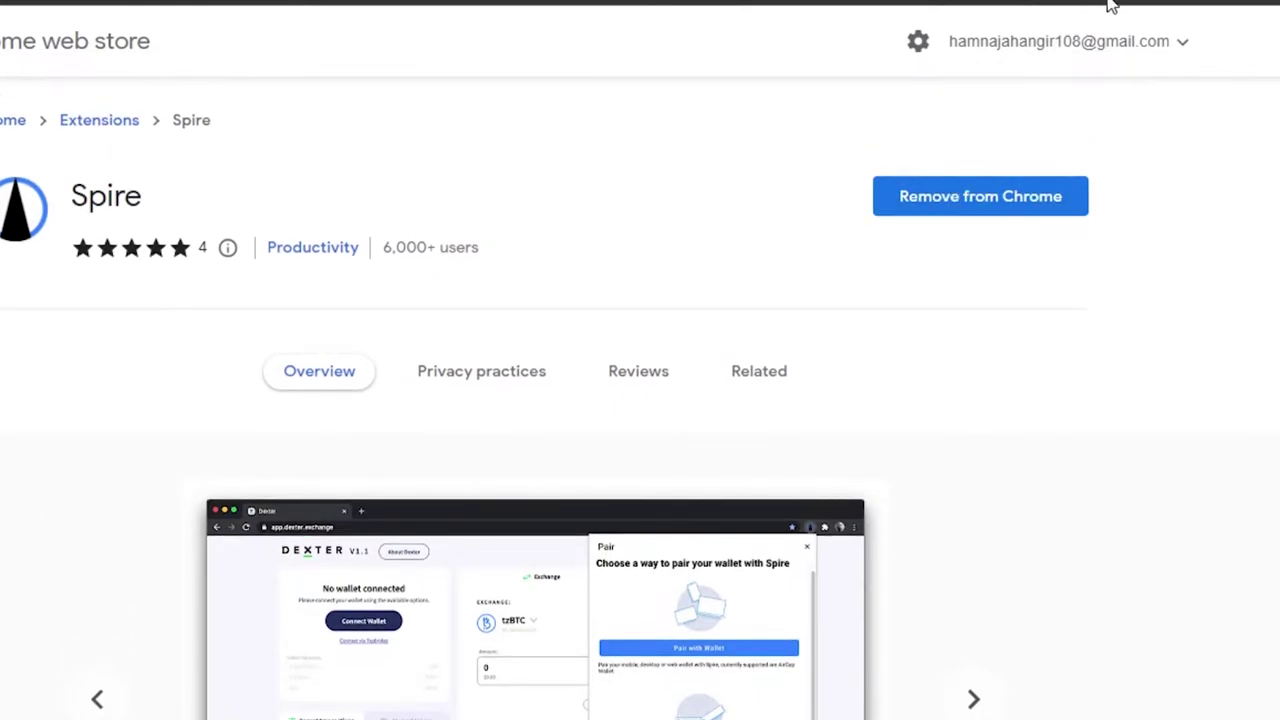
- Launch the Spire extension, scroll through its Pair popup options, then close it
click(1172, 5)
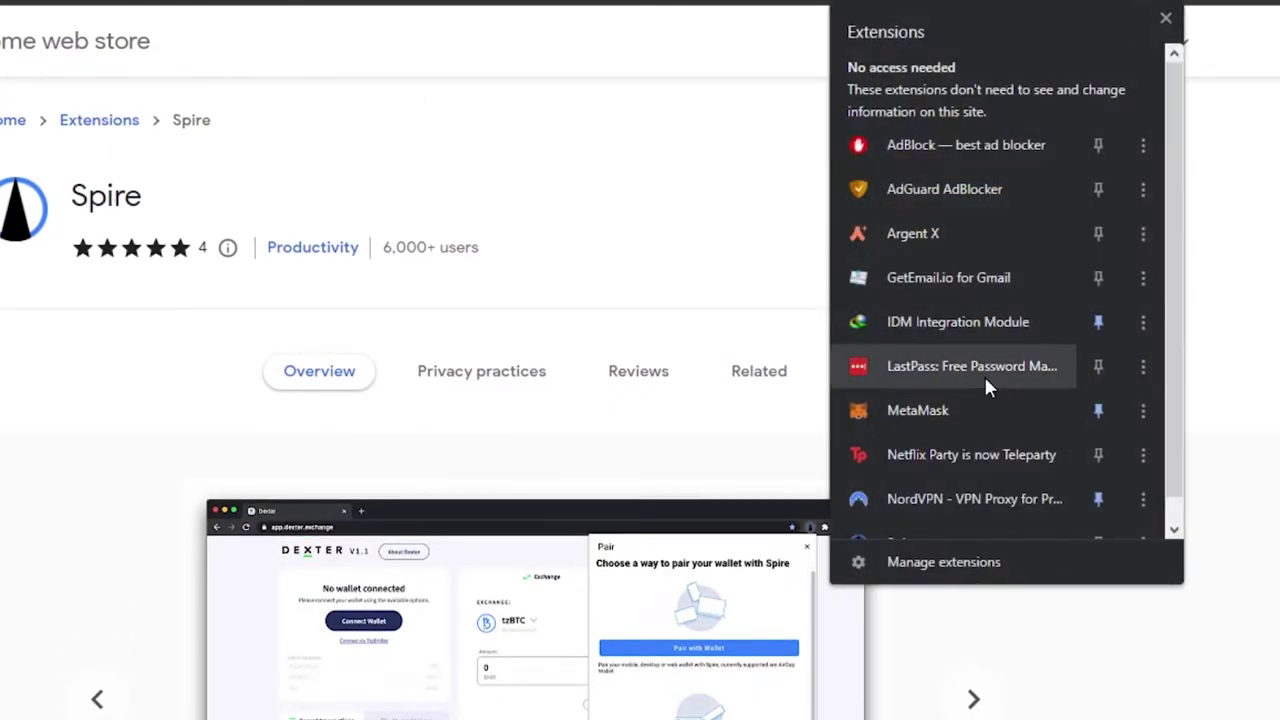
click(1157, 377)
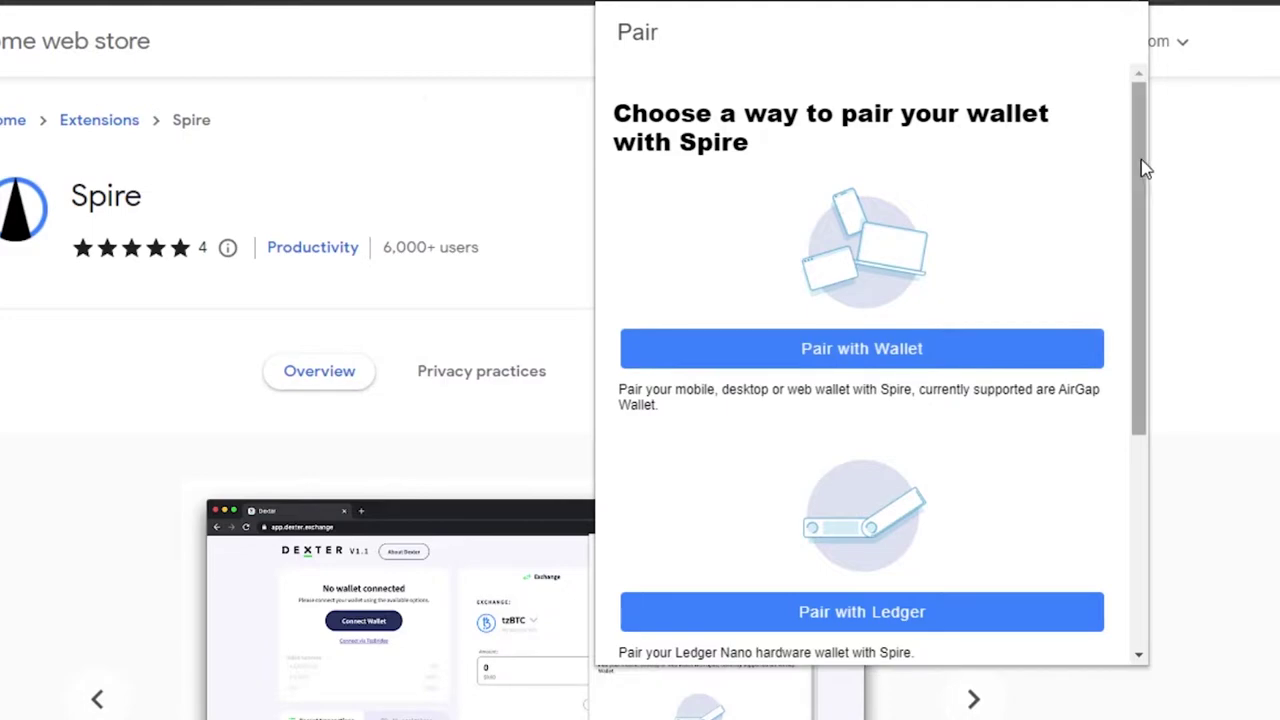
drag(1143, 166, 1141, 245)
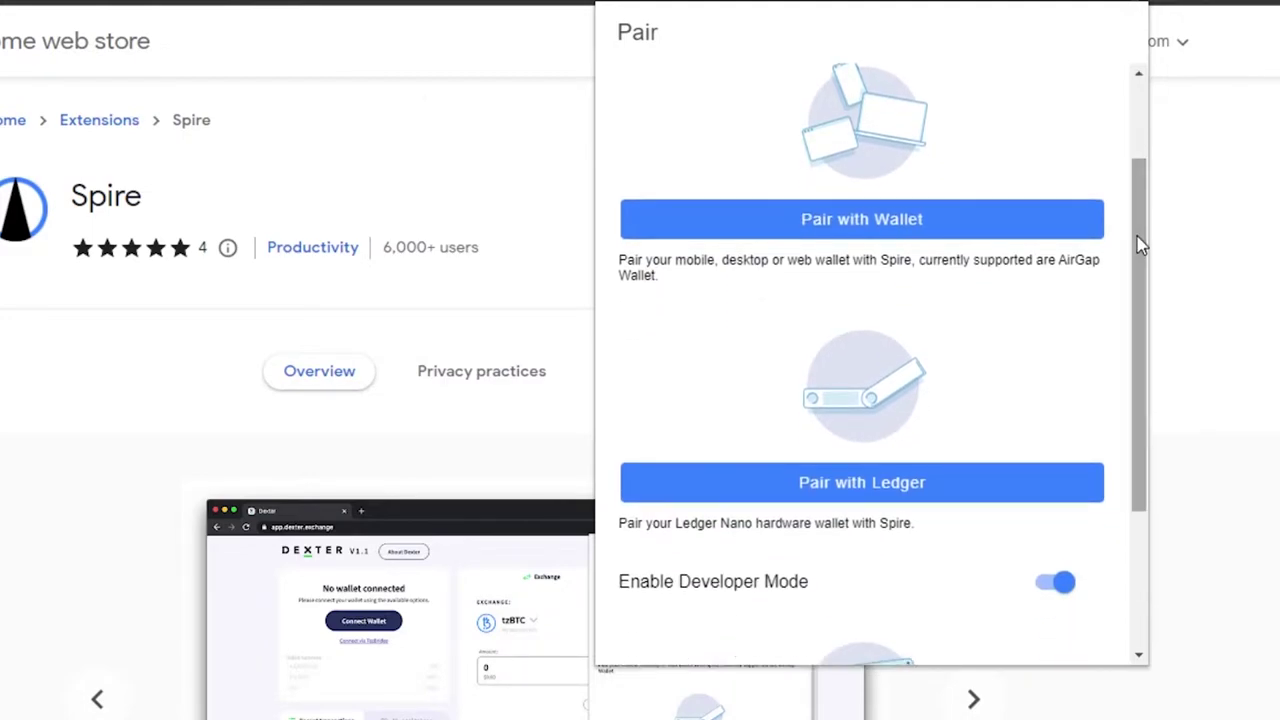
drag(1137, 289, 1137, 380)
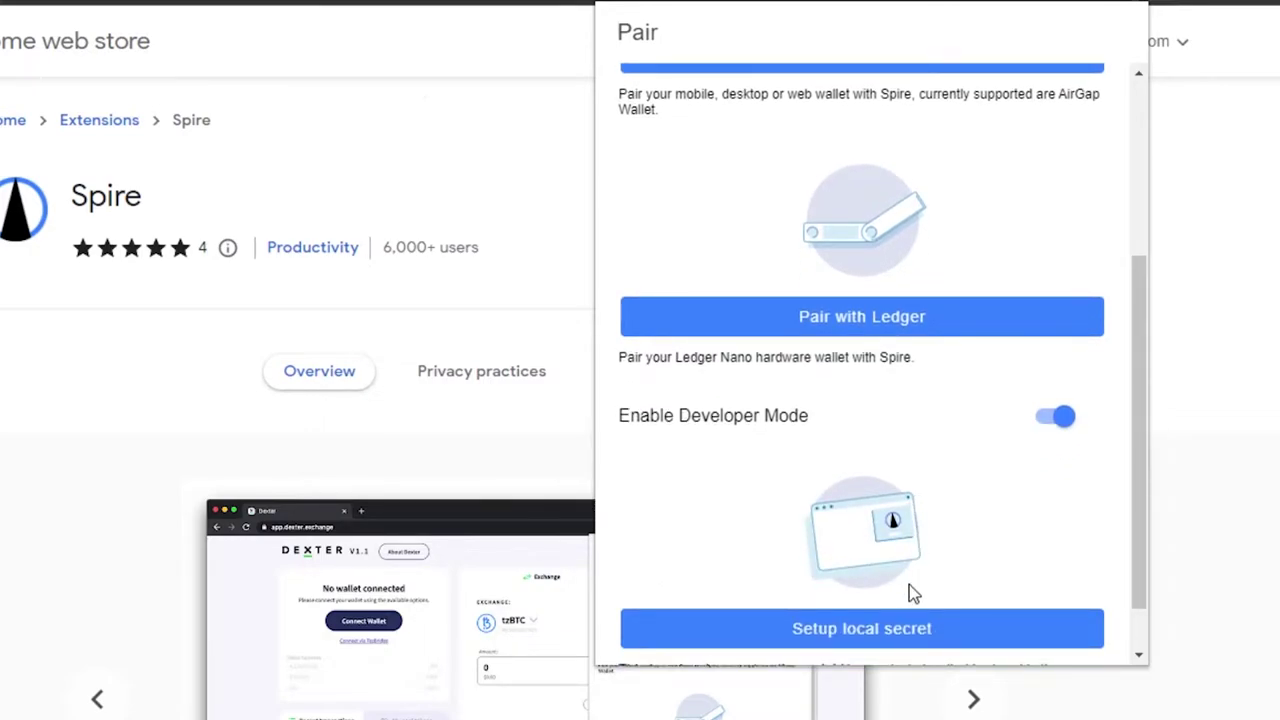
drag(1140, 511, 968, 86)
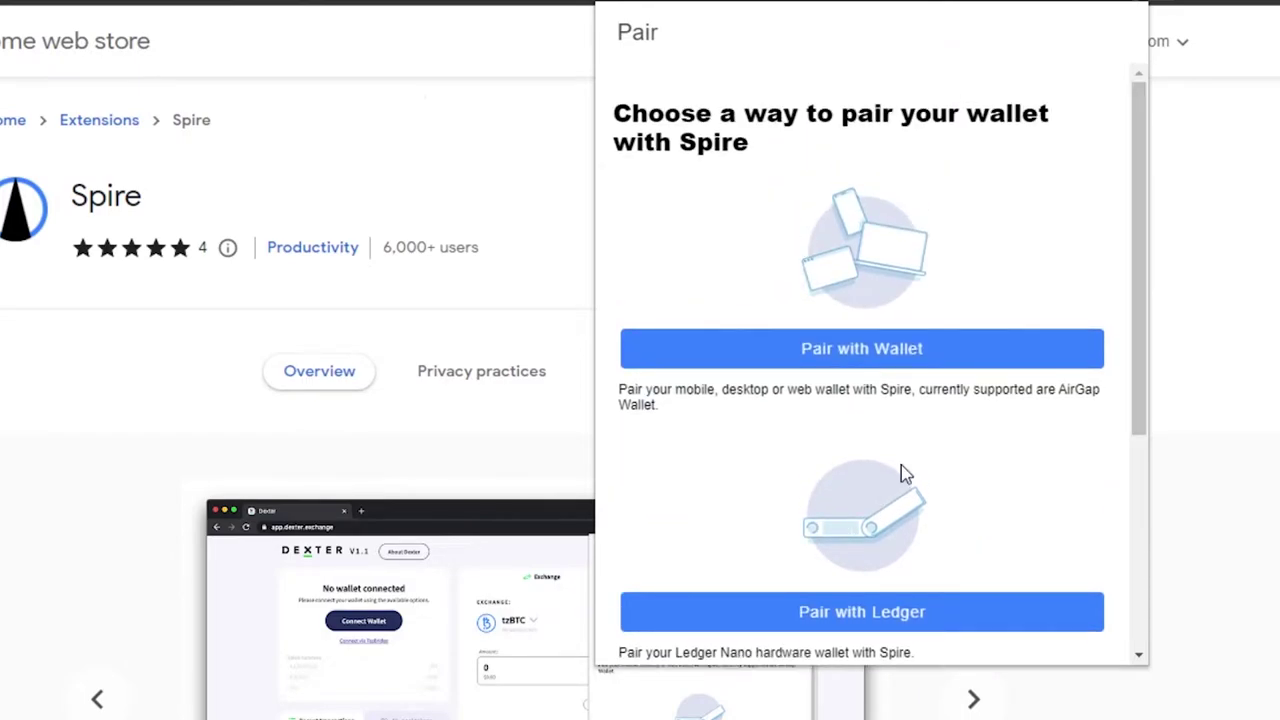
click(546, 215)
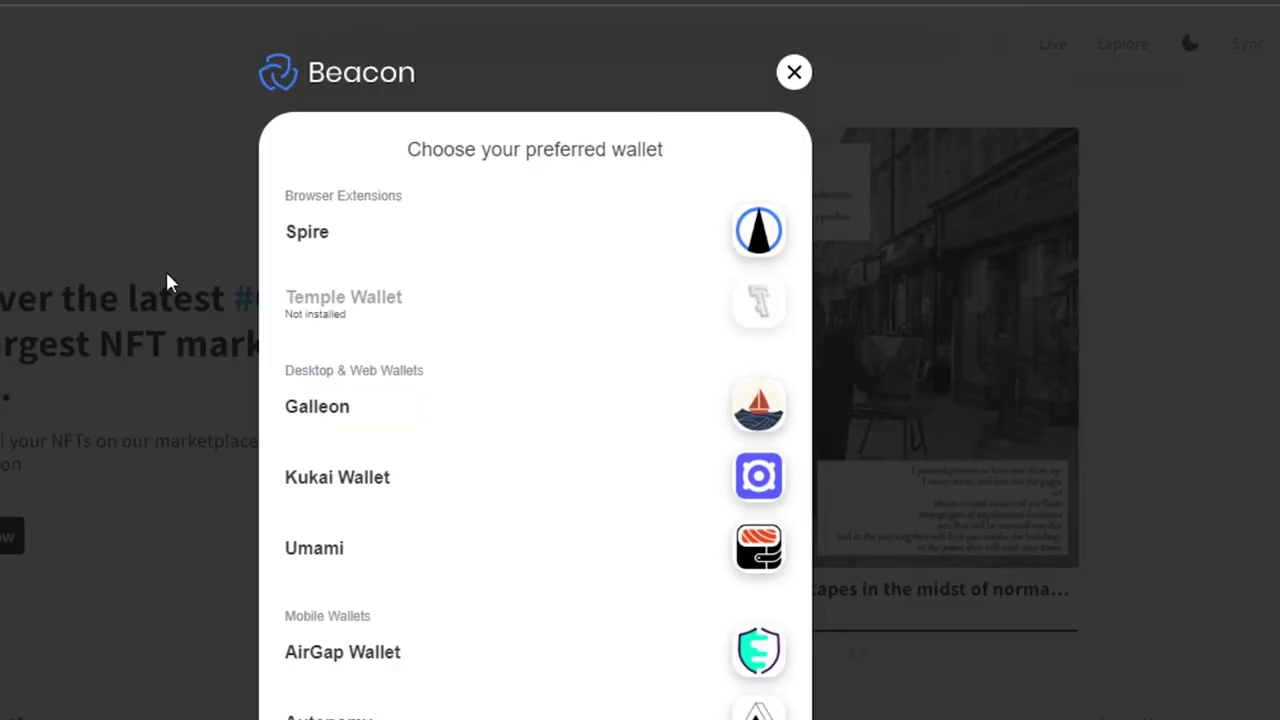
- Pick Spire in the Beacon wallet chooser and move its window to the screen centre
click(310, 236)
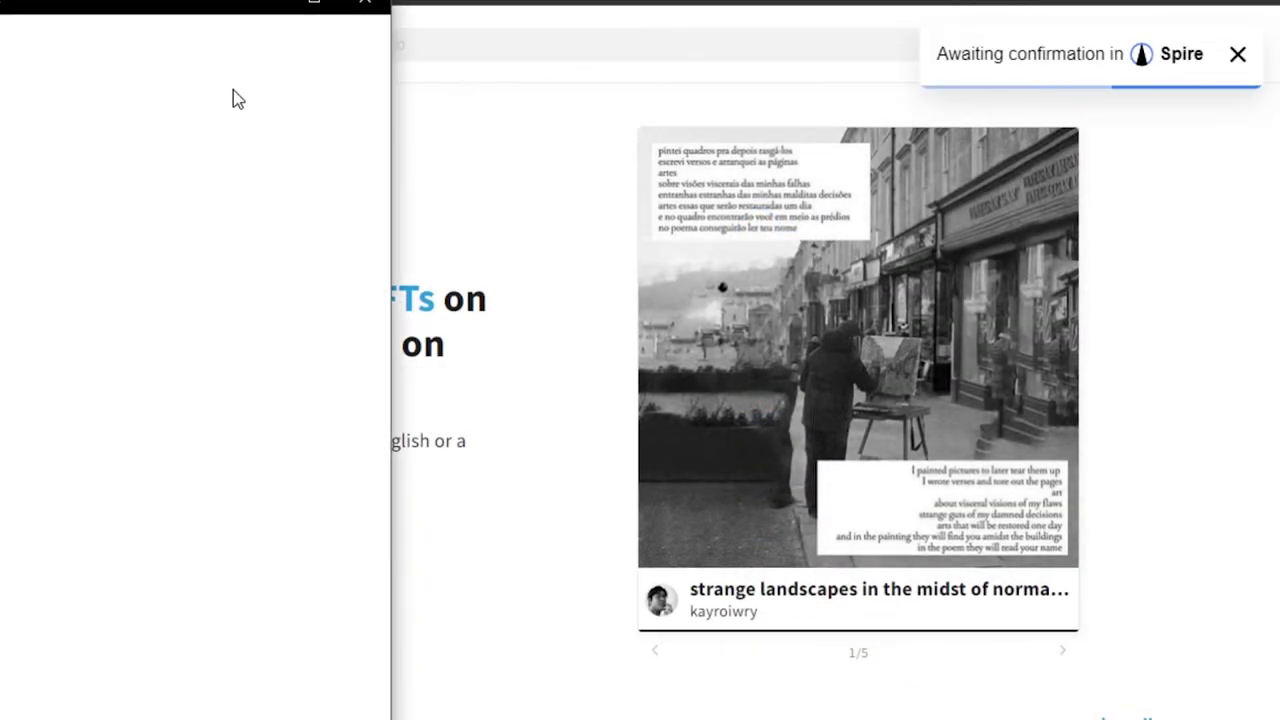
drag(149, 9, 538, 6)
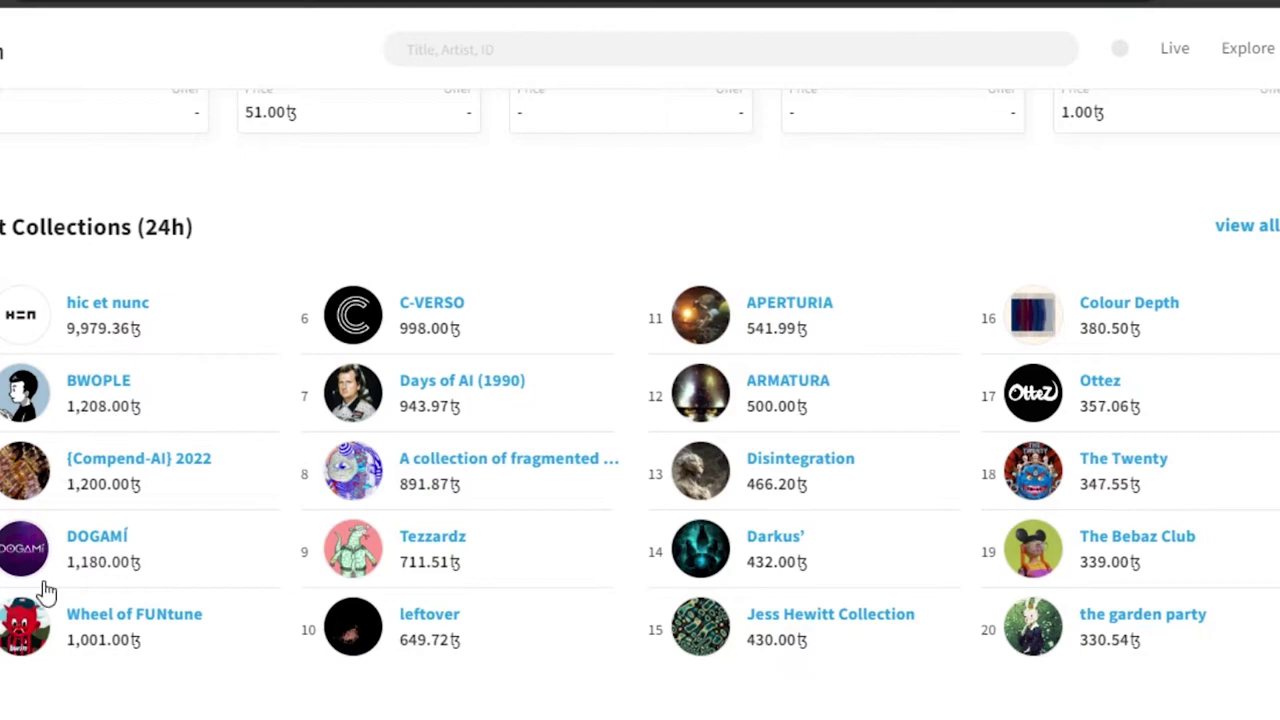
- Open BWOPLE and scroll its Ending Soon, Recently Listed and Recently Sold pieces (1,850, 750, 2,050ꜩ)
click(96, 384)
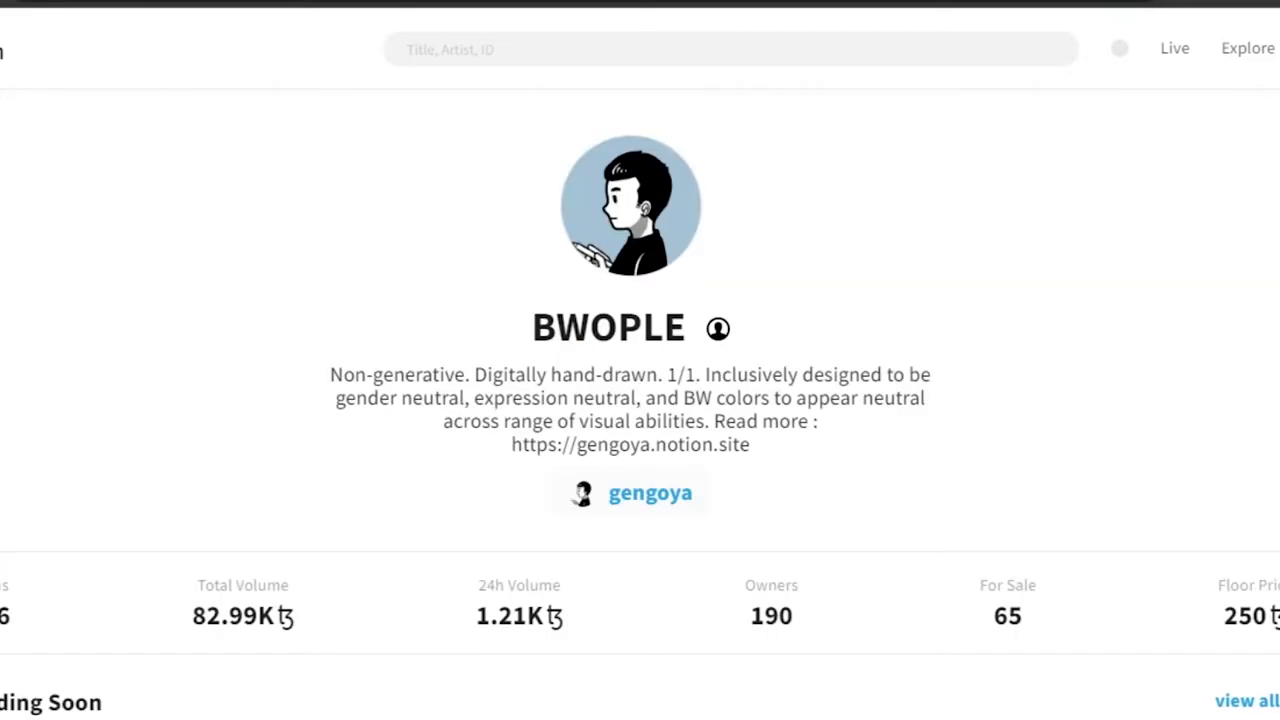
scroll(537, 273, down, 1)
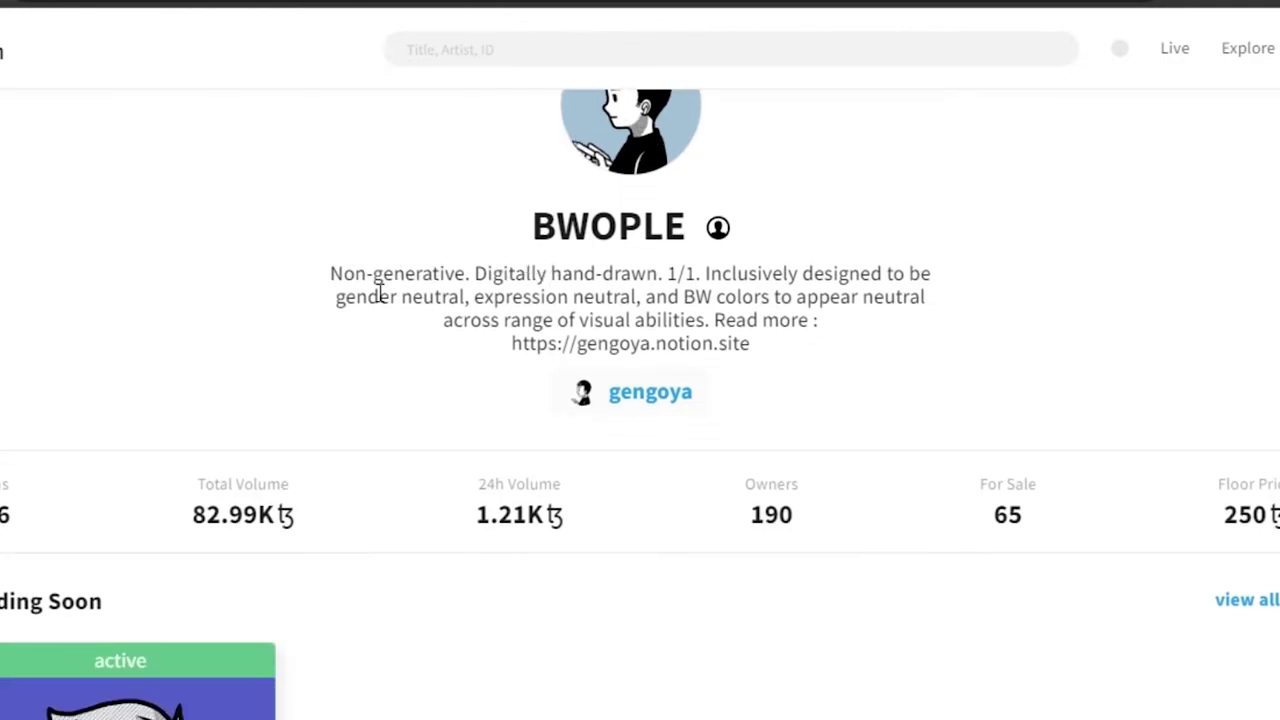
scroll(640, 450, down, 3)
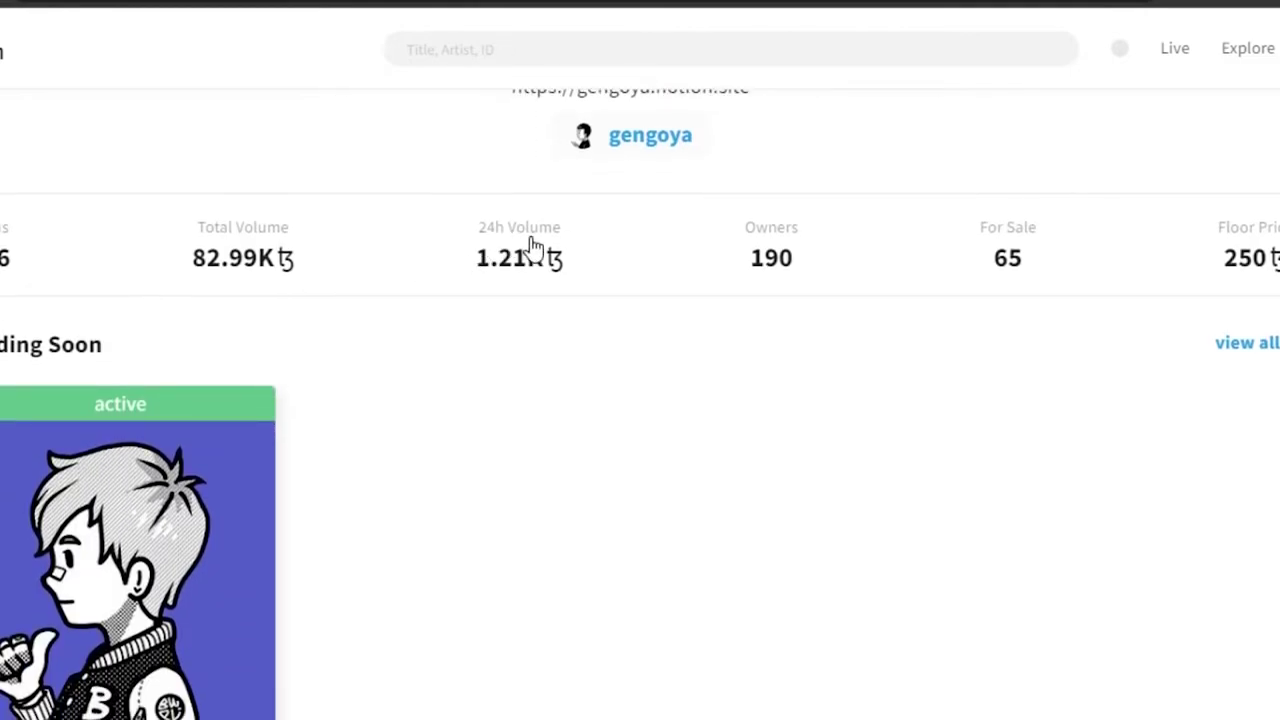
scroll(640, 400, down, 5)
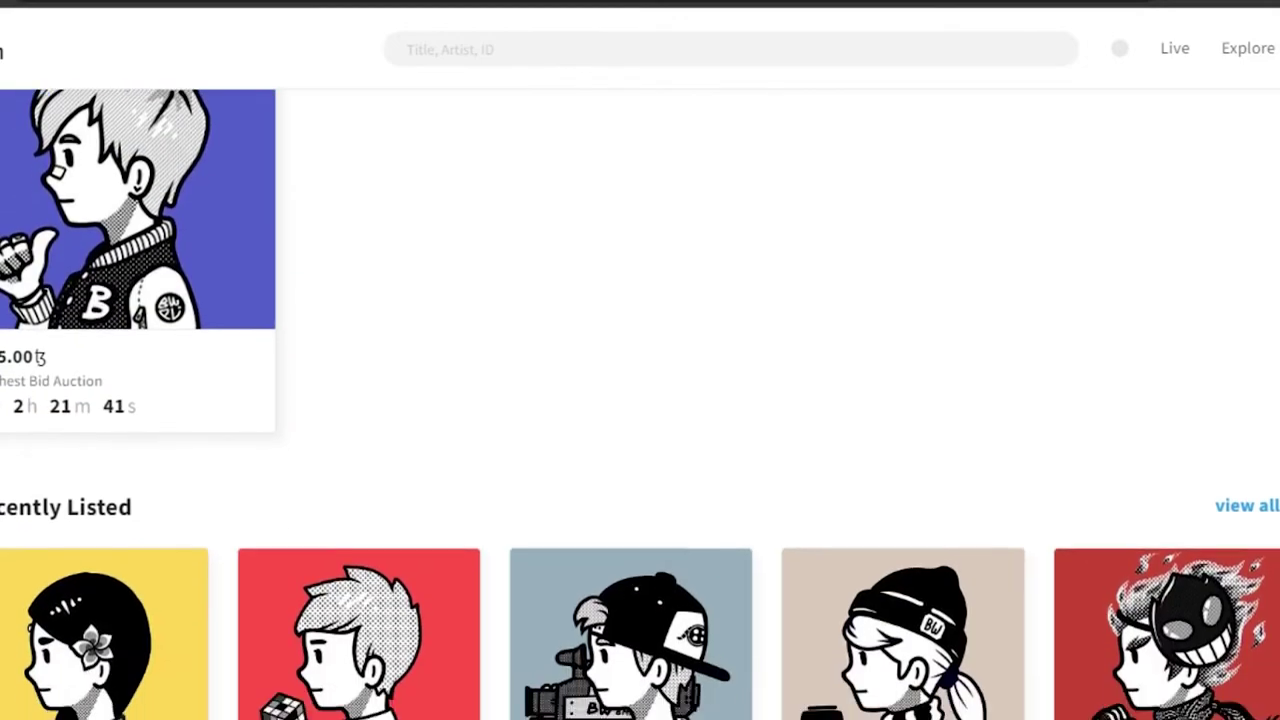
scroll(640, 400, down, 5)
scroll(640, 400, down, 6)
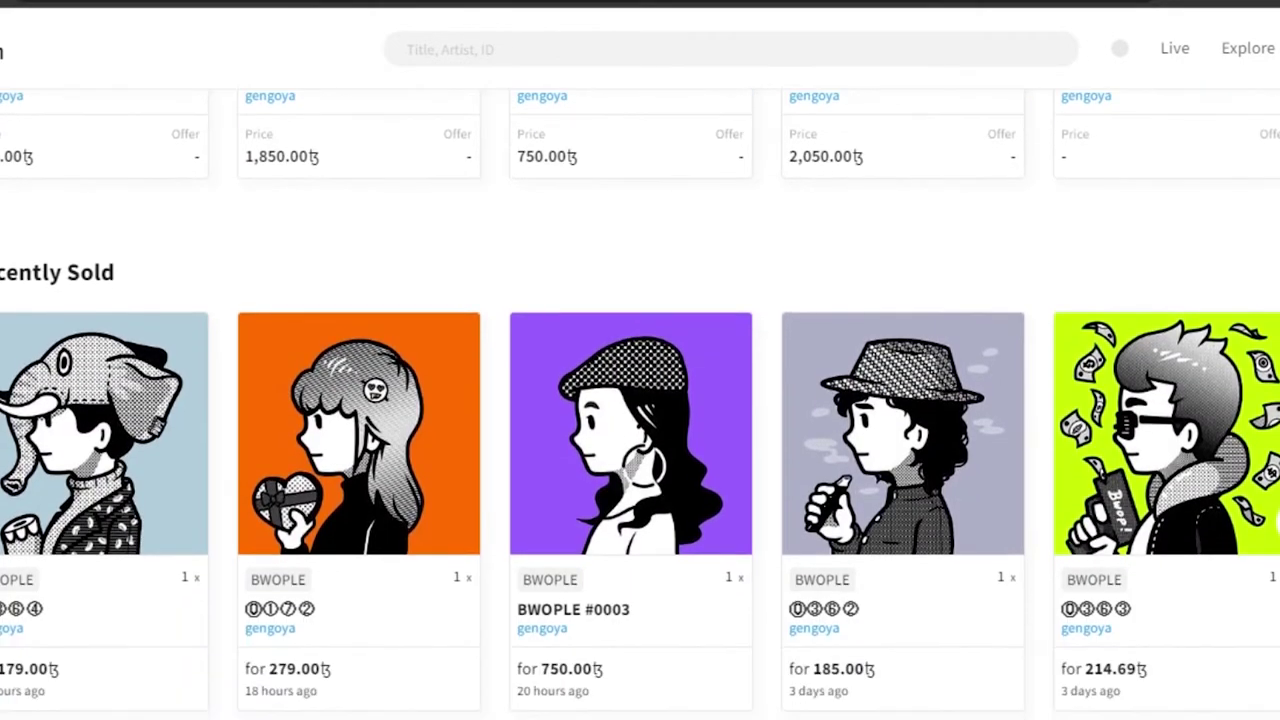
scroll(640, 400, up, 8)
scroll(471, 380, up, 3)
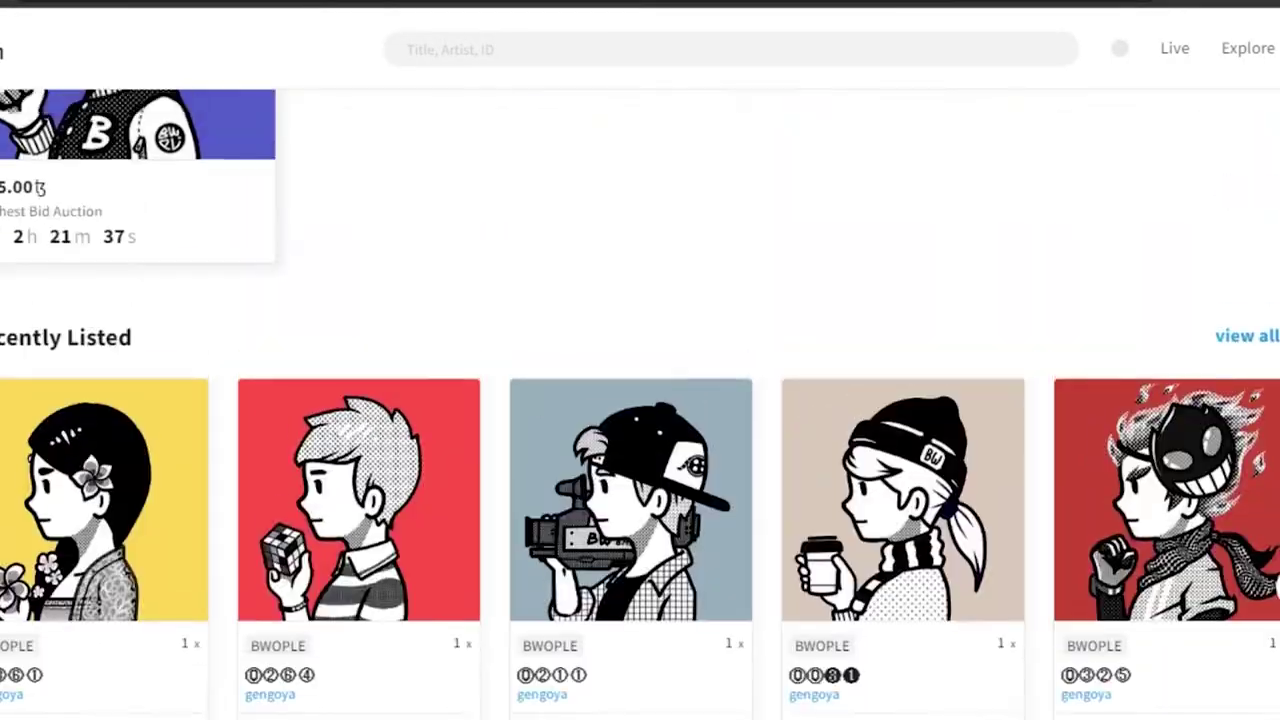
scroll(471, 380, down, 3)
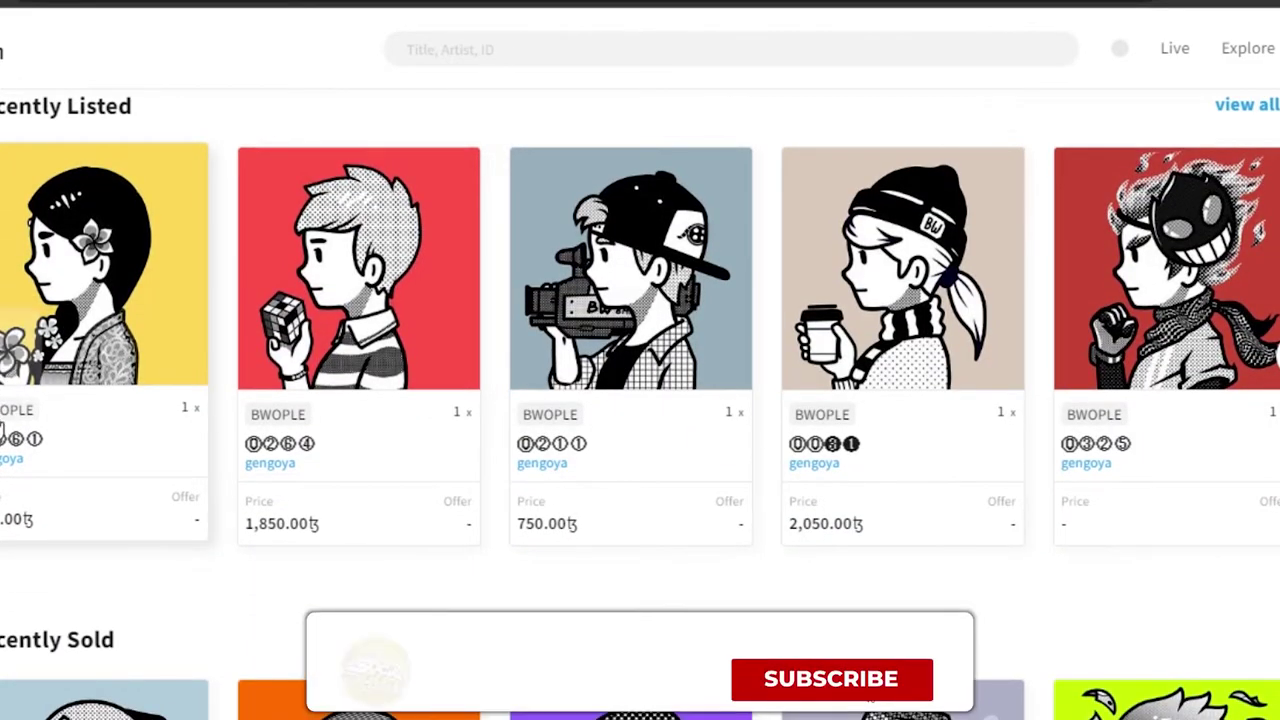
scroll(640, 400, down, 8)
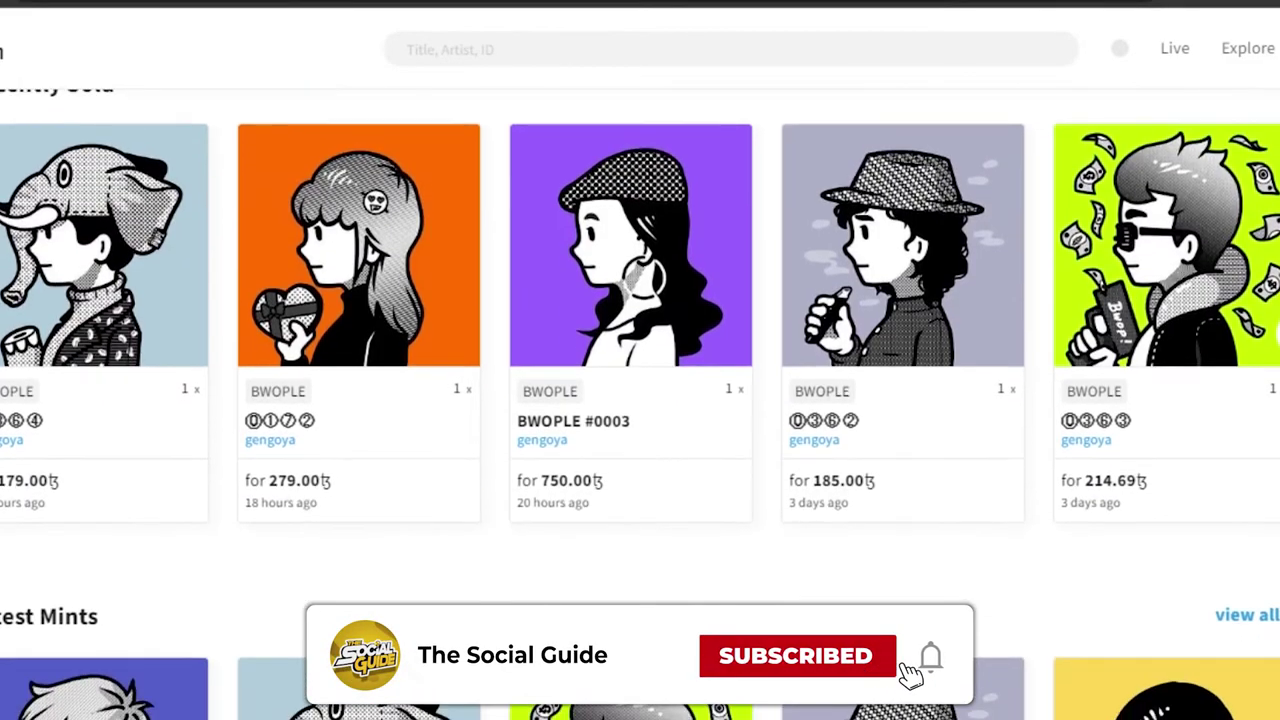
scroll(640, 400, up, 7)
scroll(640, 400, up, 2)
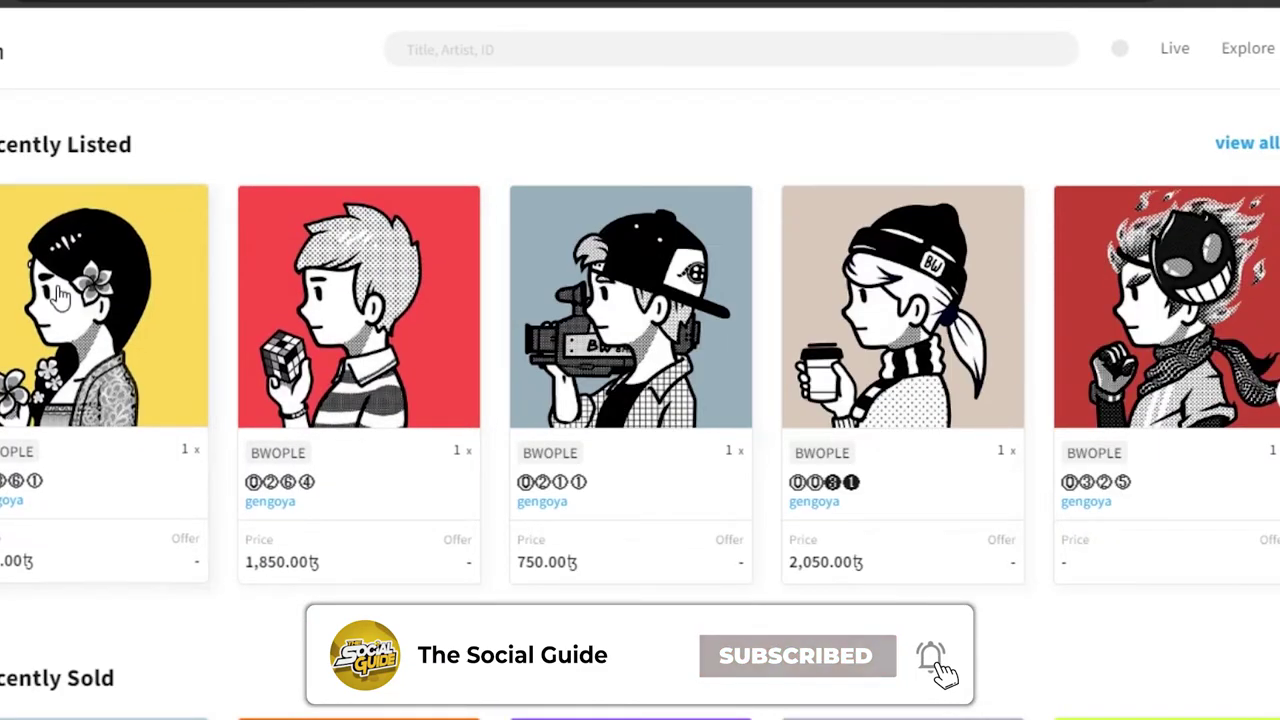
- Open the BWOPLE ⓪③⑥① token listed at 800ꜩ and scroll through its description and properties
click(115, 435)
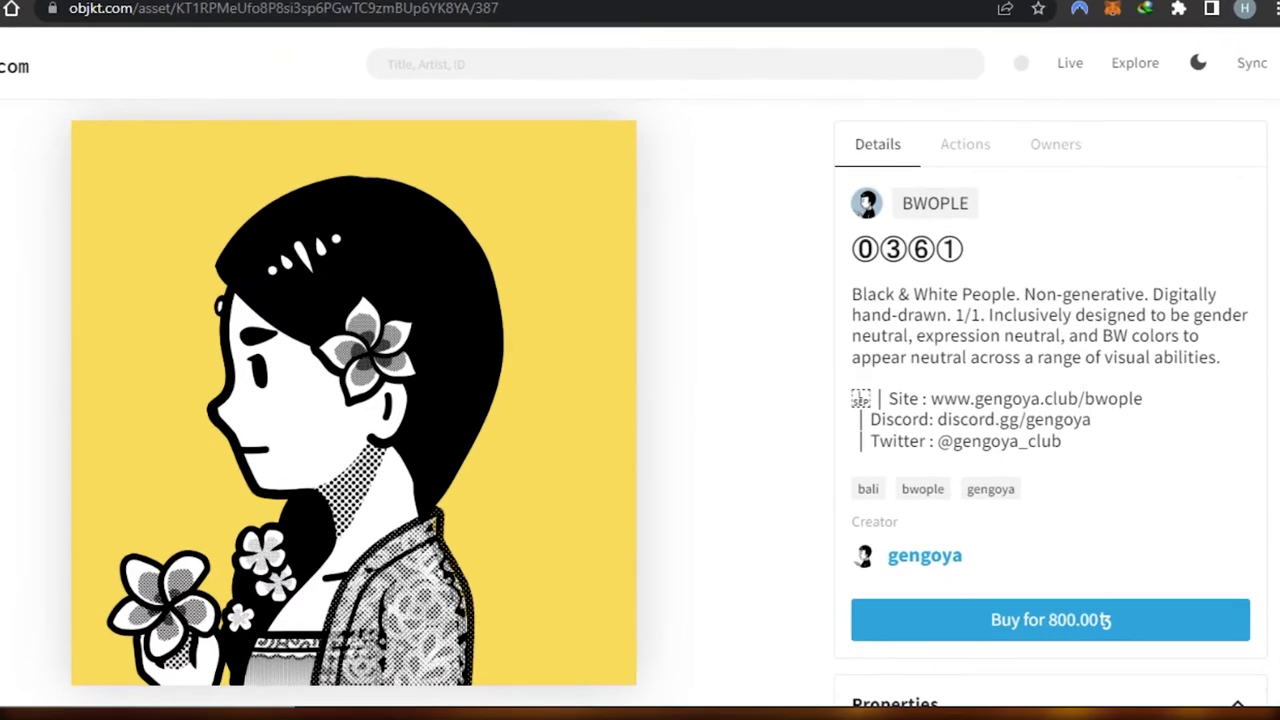
scroll(1259, 180, down, 2)
scroll(644, 398, down, 2)
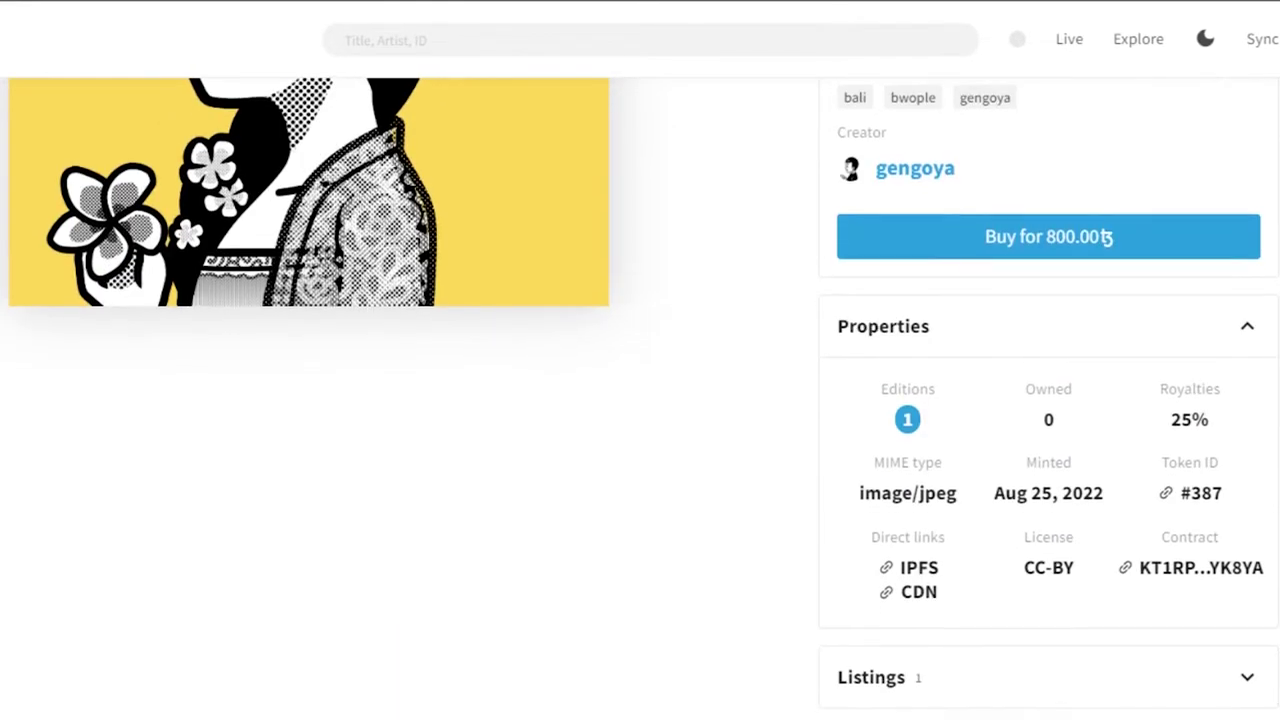
scroll(644, 398, up, 2)
scroll(644, 398, up, 1)
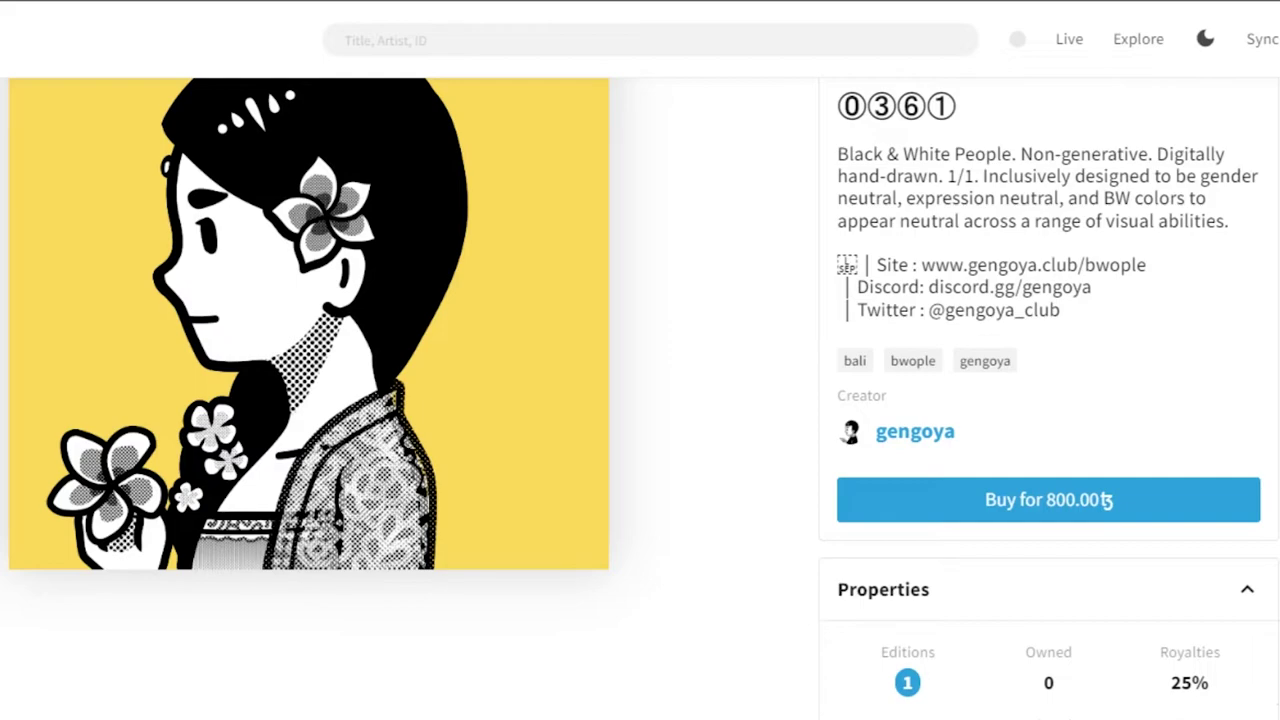
click(1055, 500)
scroll(640, 398, up, 2)
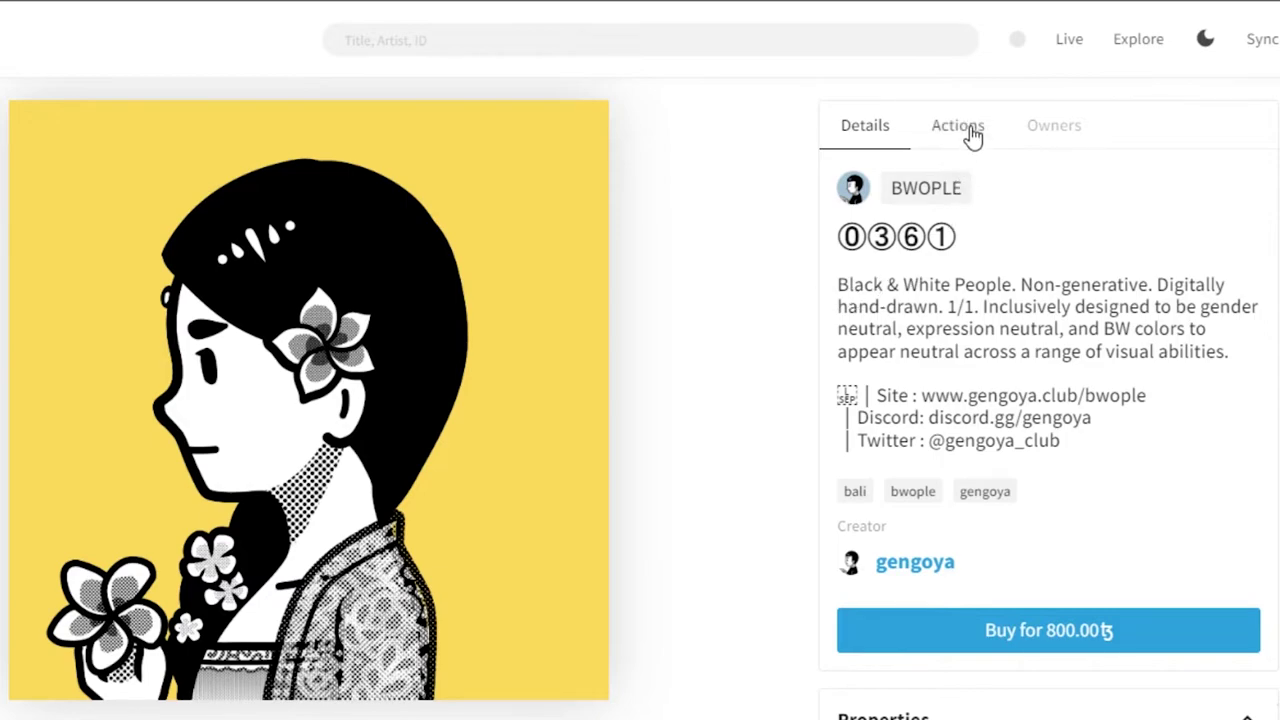
- Review the token's offer form and Owners tab, then return to its Details
click(969, 134)
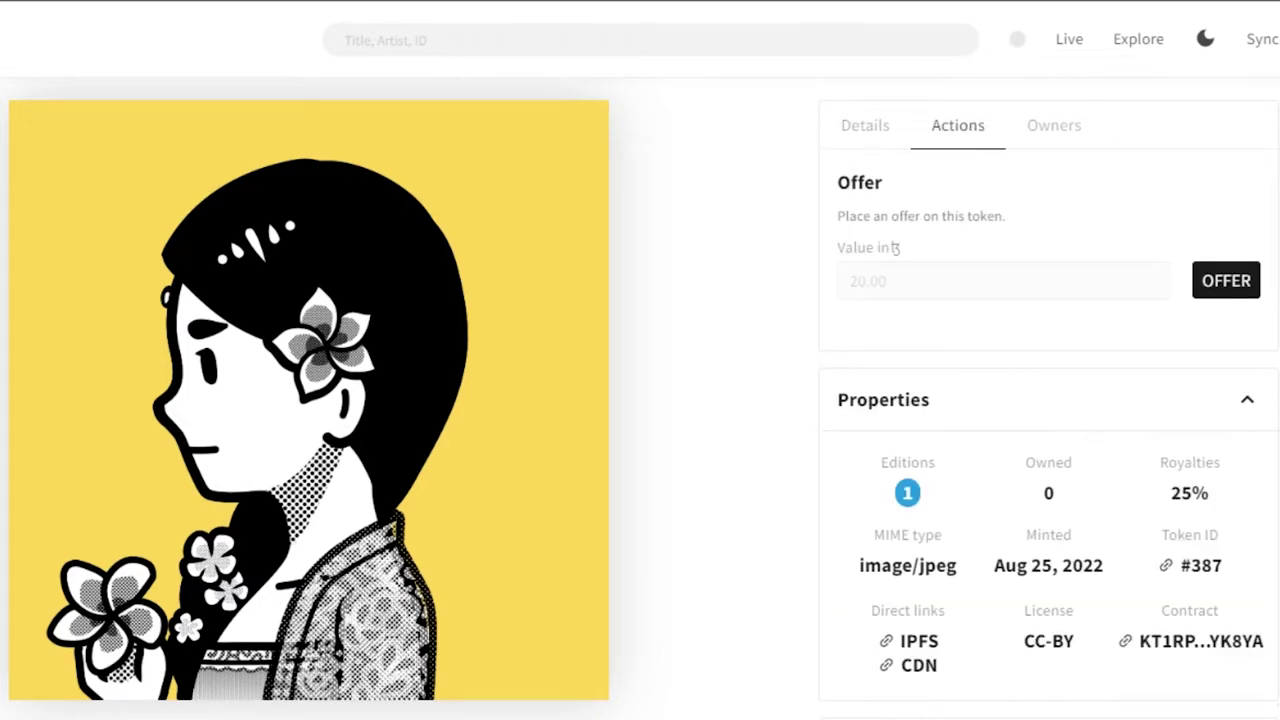
scroll(840, 463, down, 2)
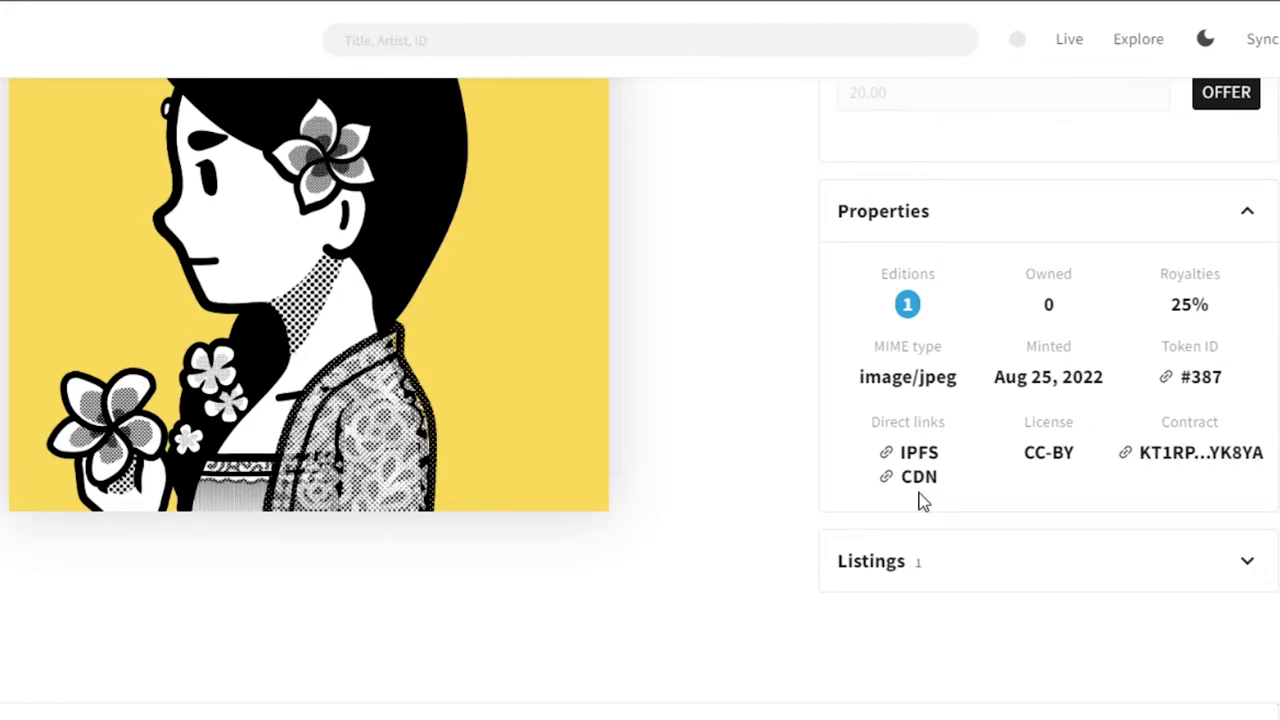
scroll(1223, 457, up, 2)
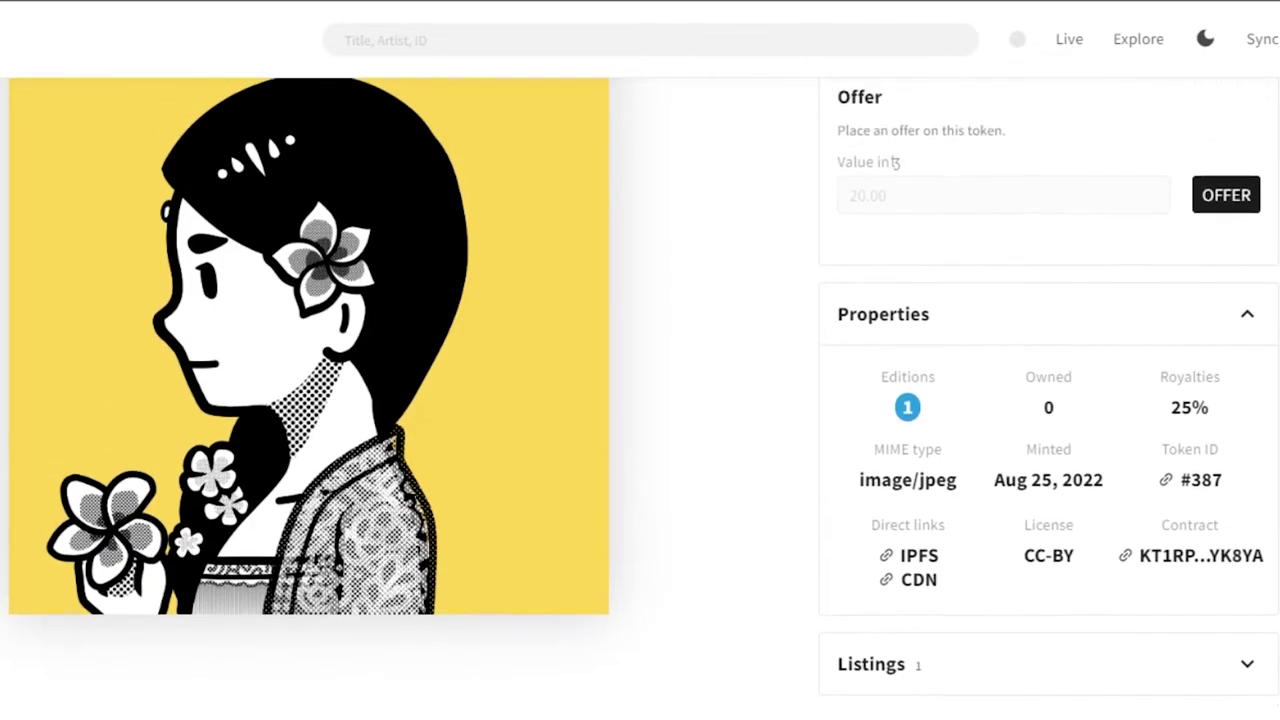
scroll(1148, 120, up, 1)
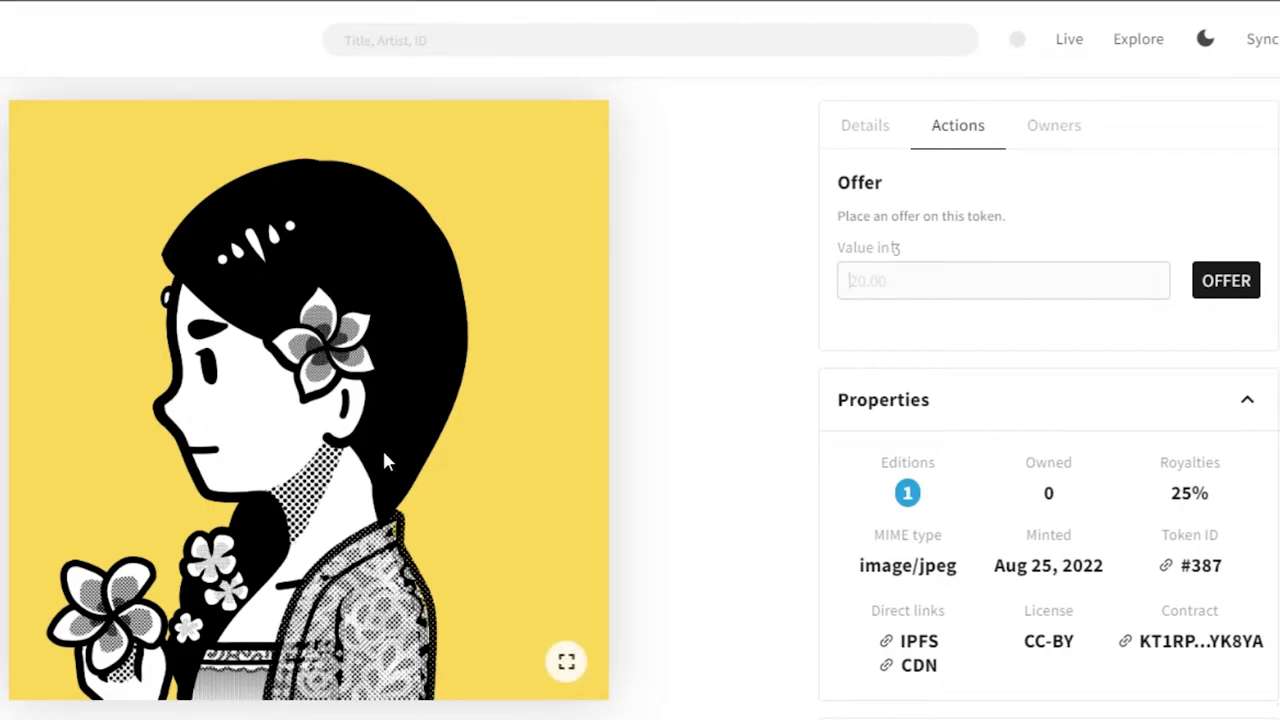
click(1065, 135)
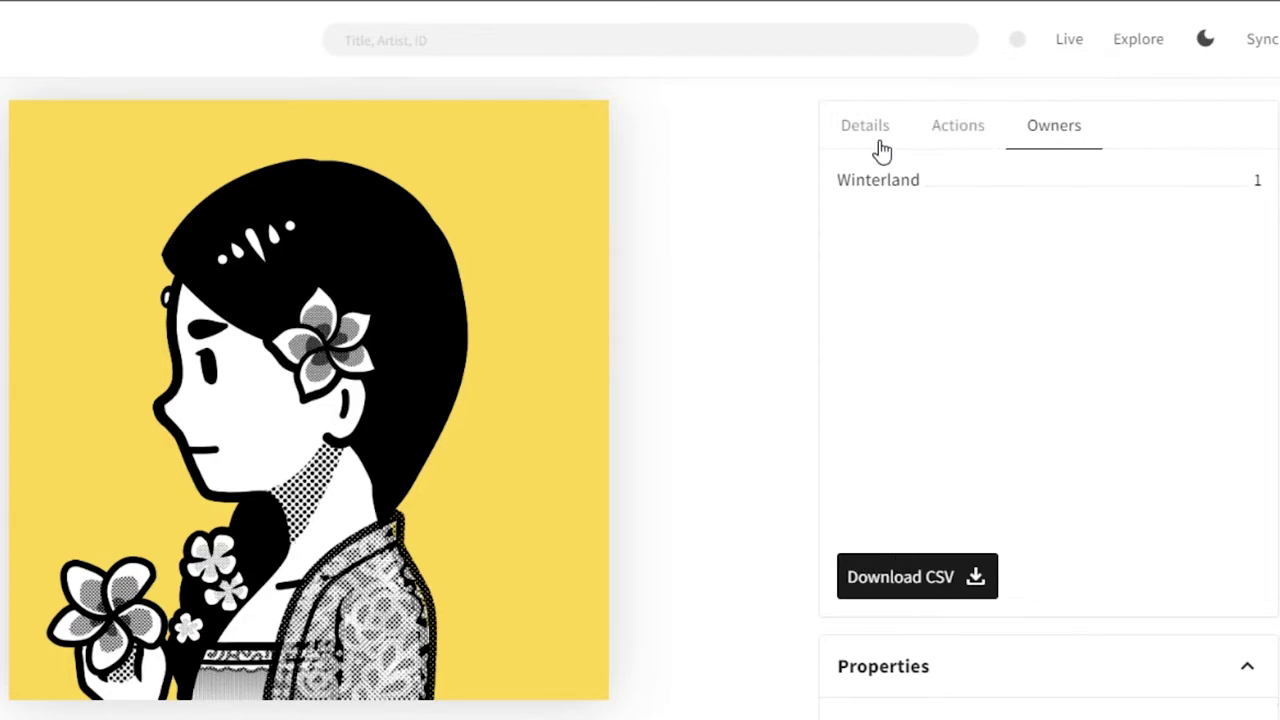
click(870, 148)
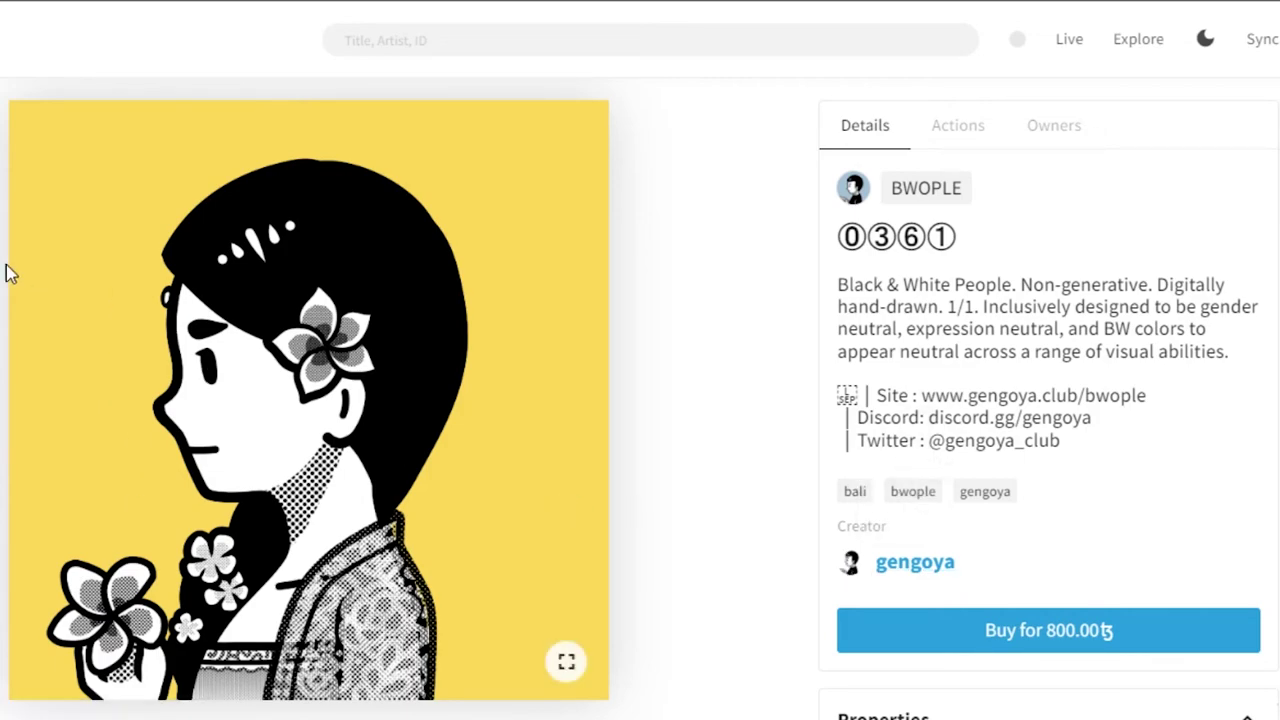
- Scroll past the homepage's Listed, Sold and Collections (24h) sections, then back up to the top
scroll(10, 273, down, 15)
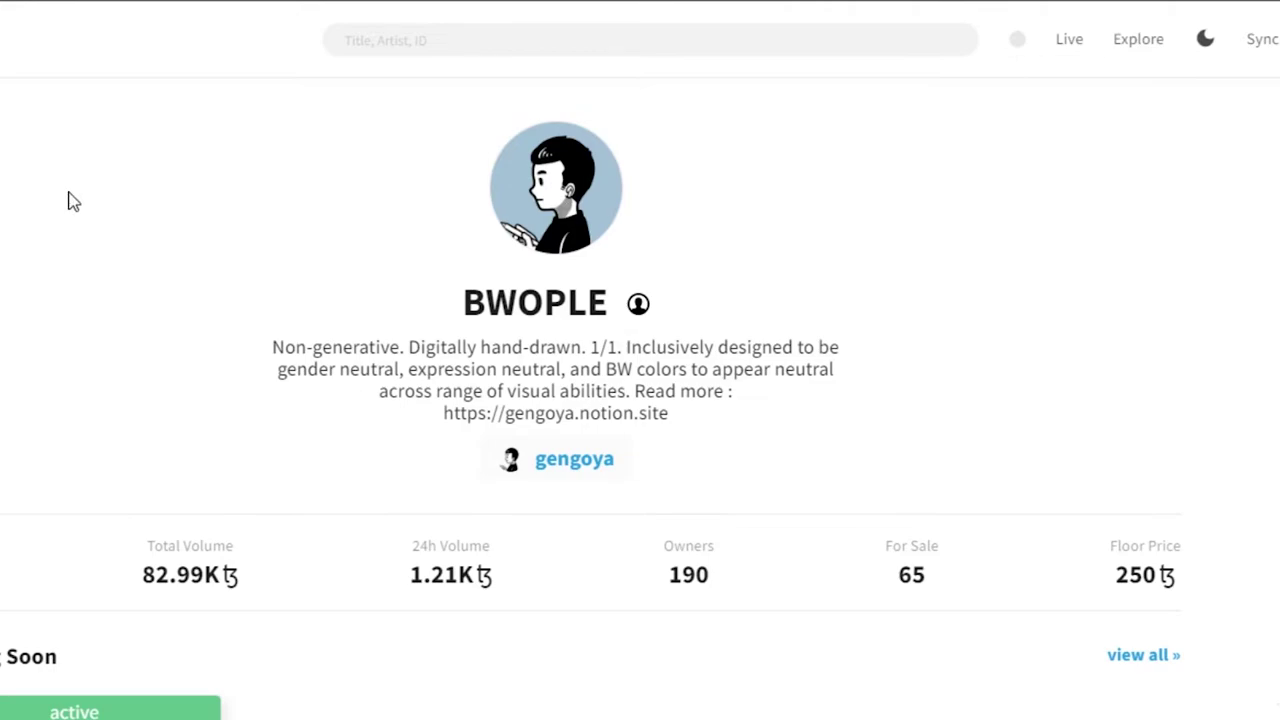
scroll(974, 171, down, 3)
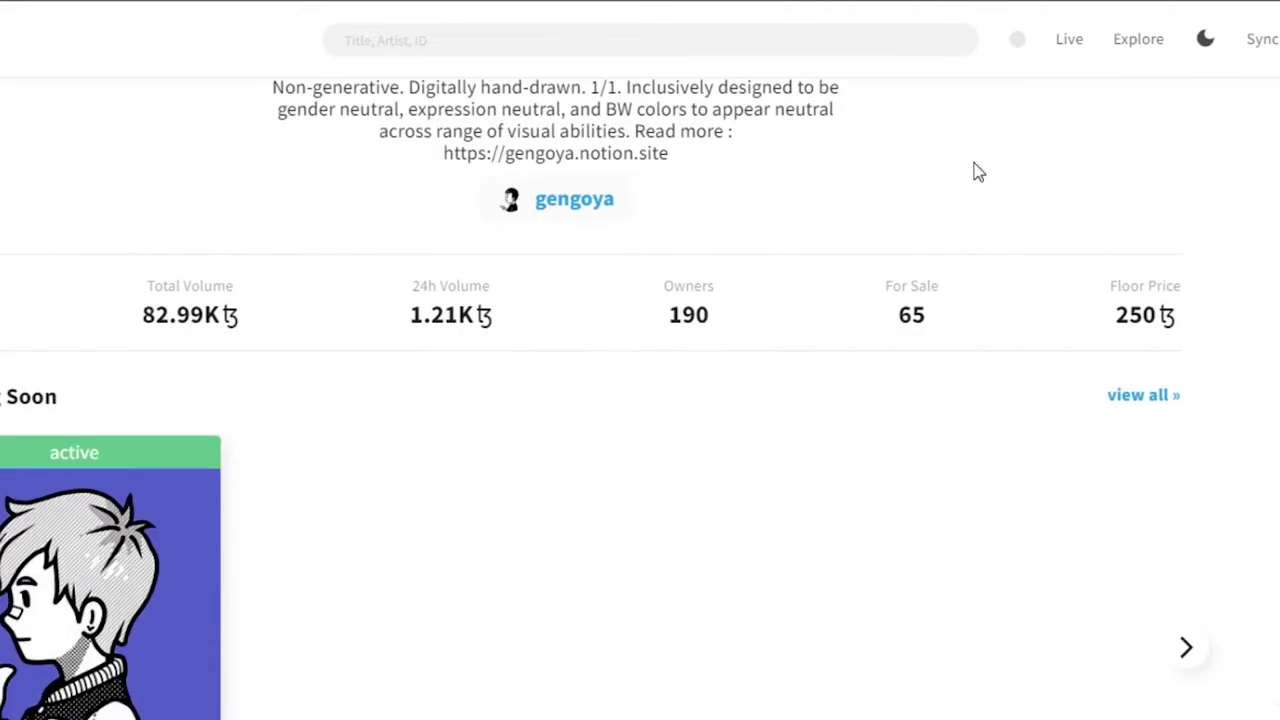
scroll(607, 399, down, 7)
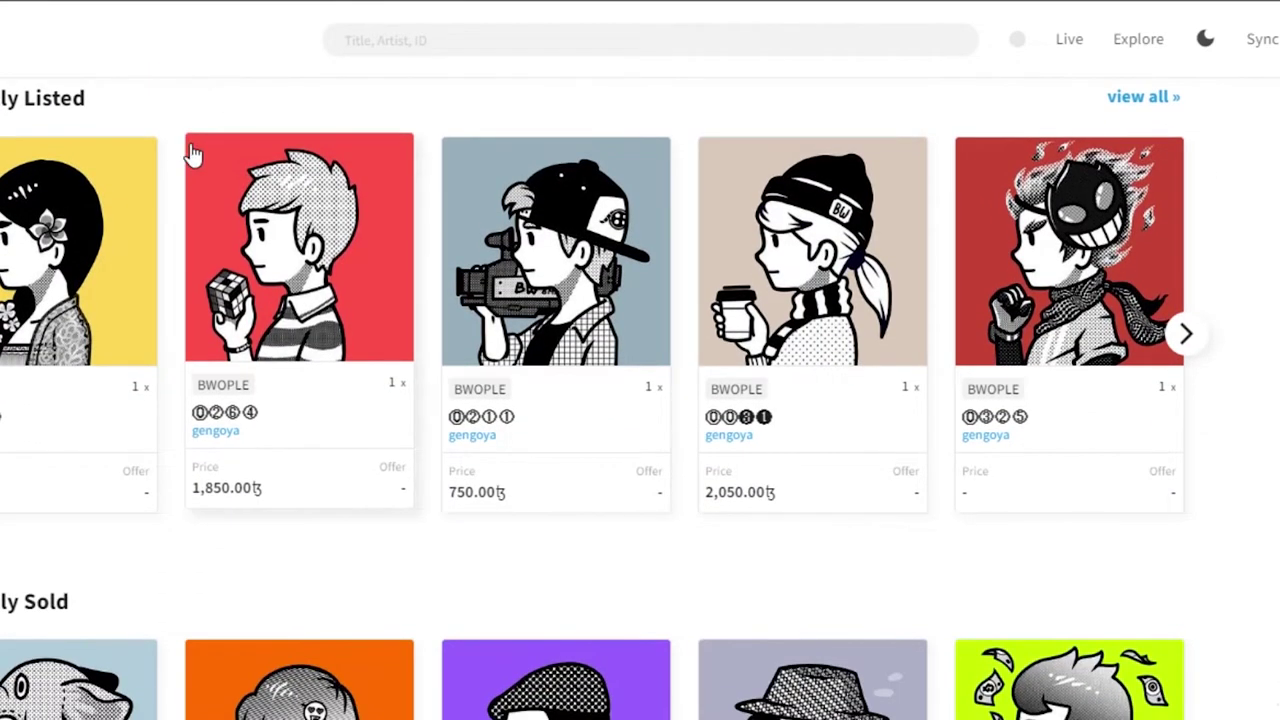
scroll(640, 400, up, 1)
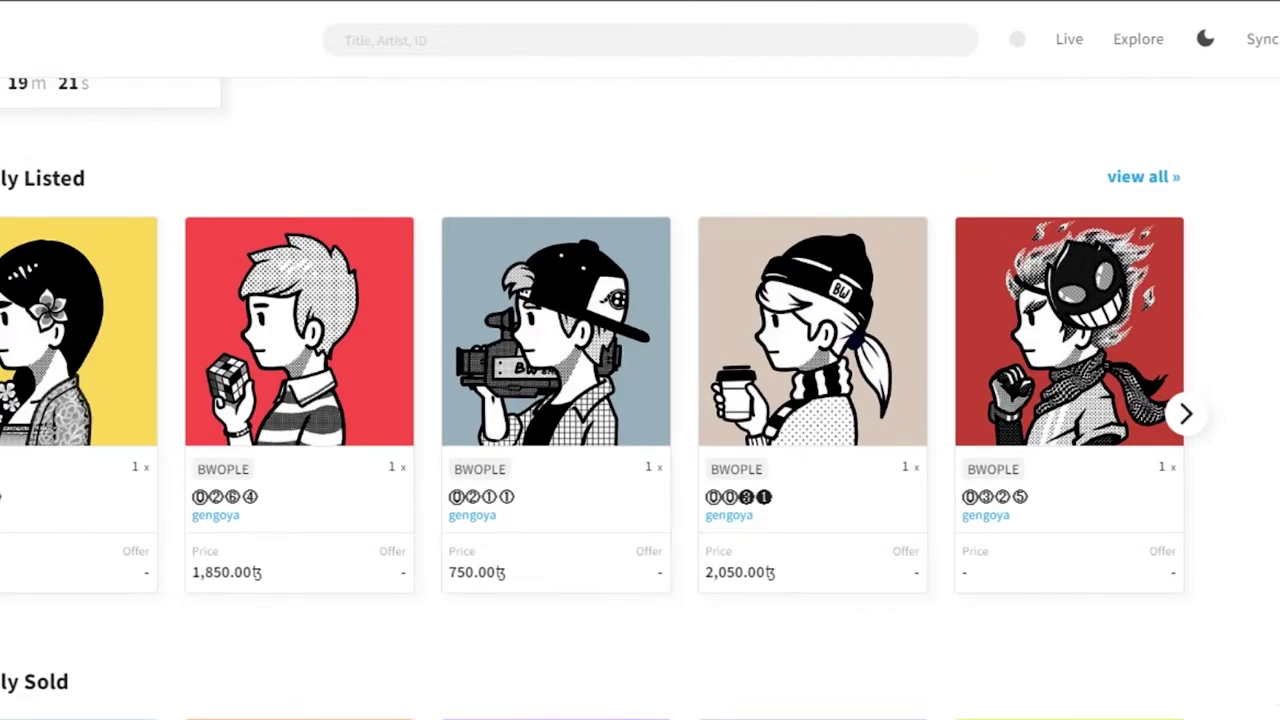
scroll(640, 400, down, 10)
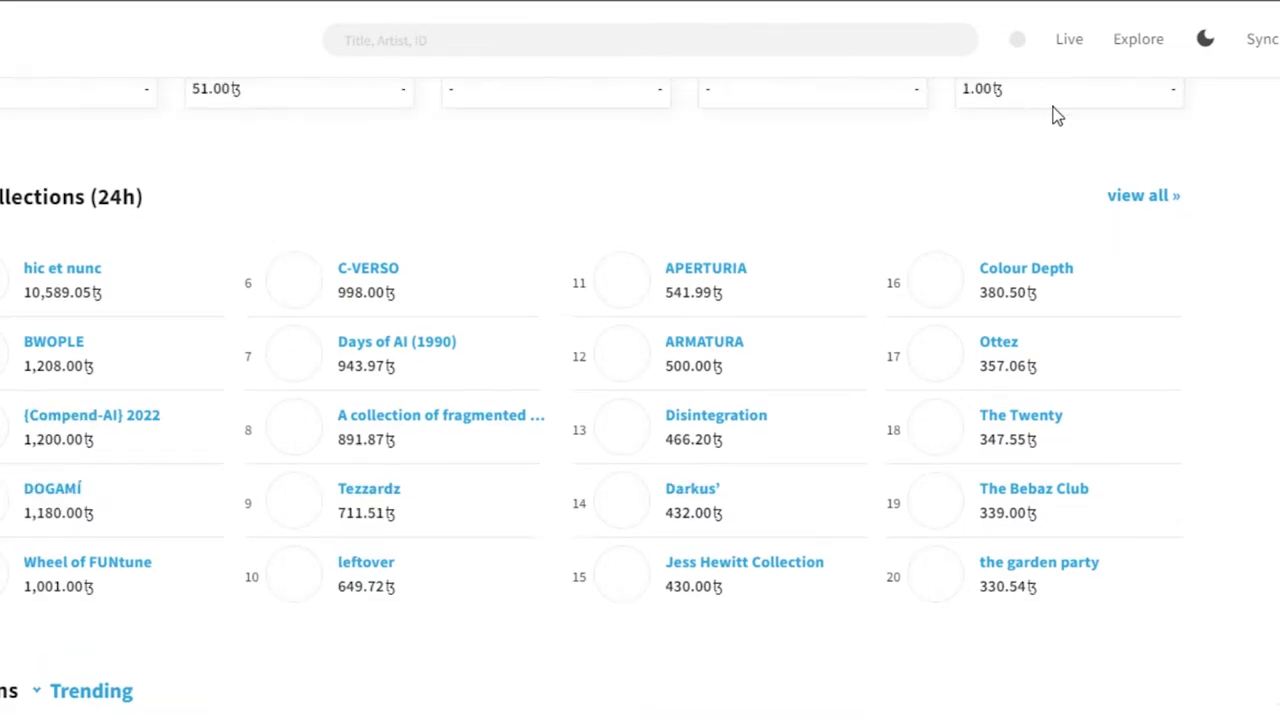
scroll(956, 65, up, 10)
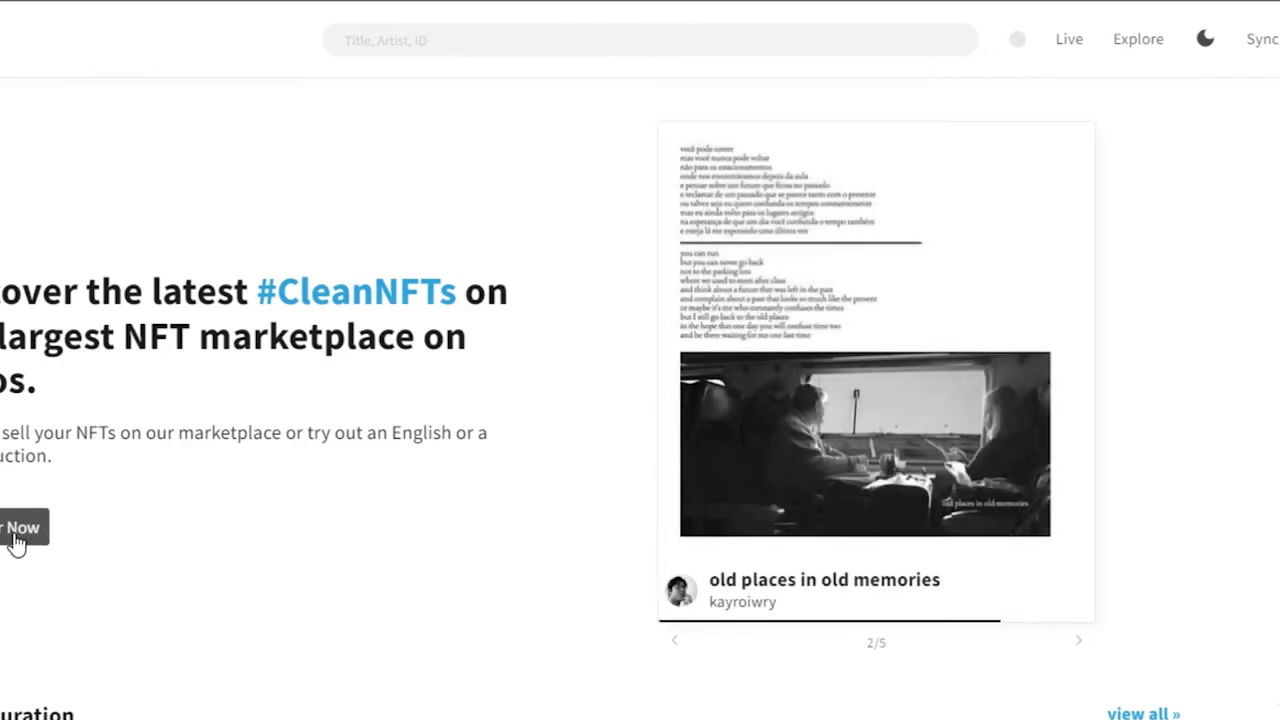
click(16, 541)
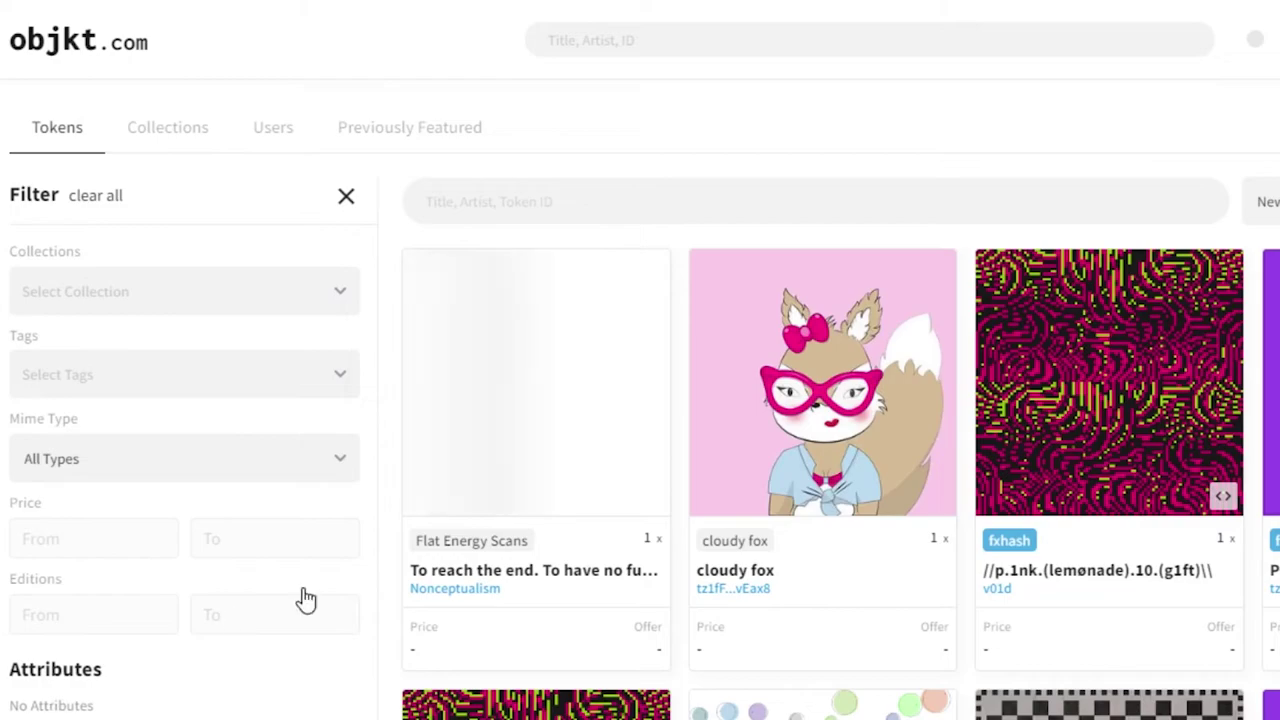
scroll(1110, 400, down, 11)
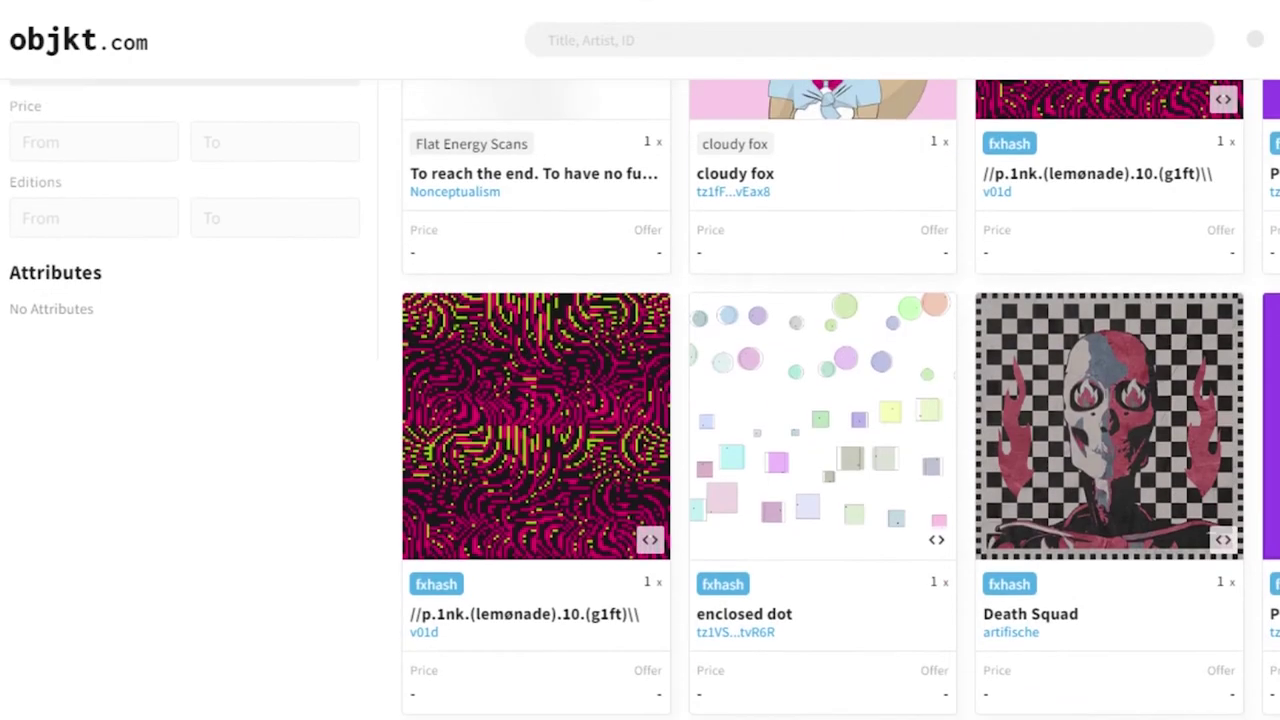
scroll(1110, 400, down, 7)
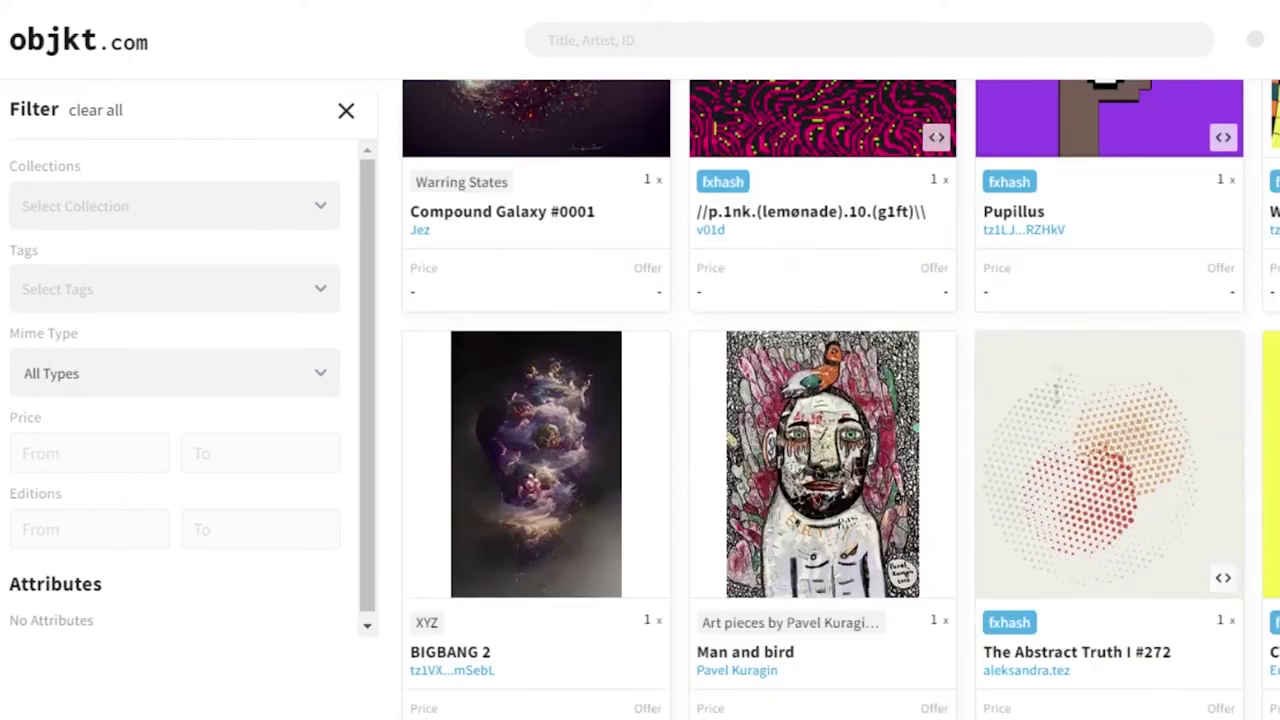
scroll(840, 400, down, 5)
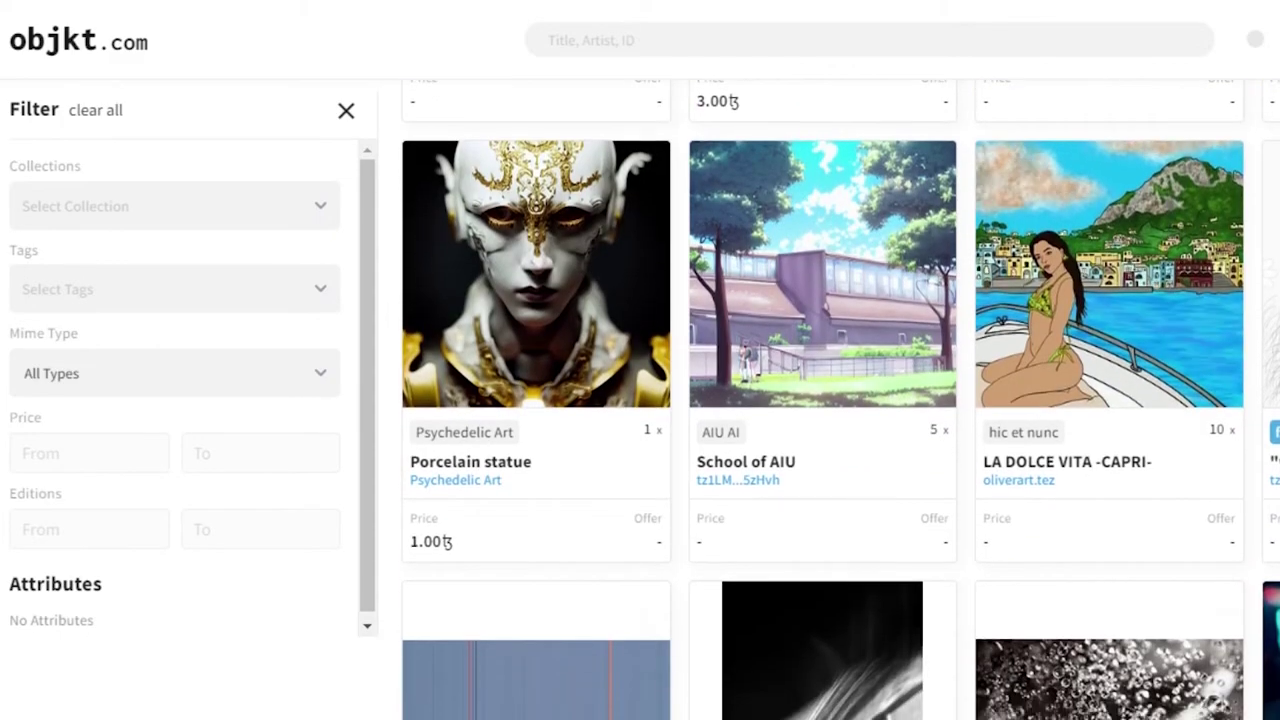
scroll(840, 400, up, 7)
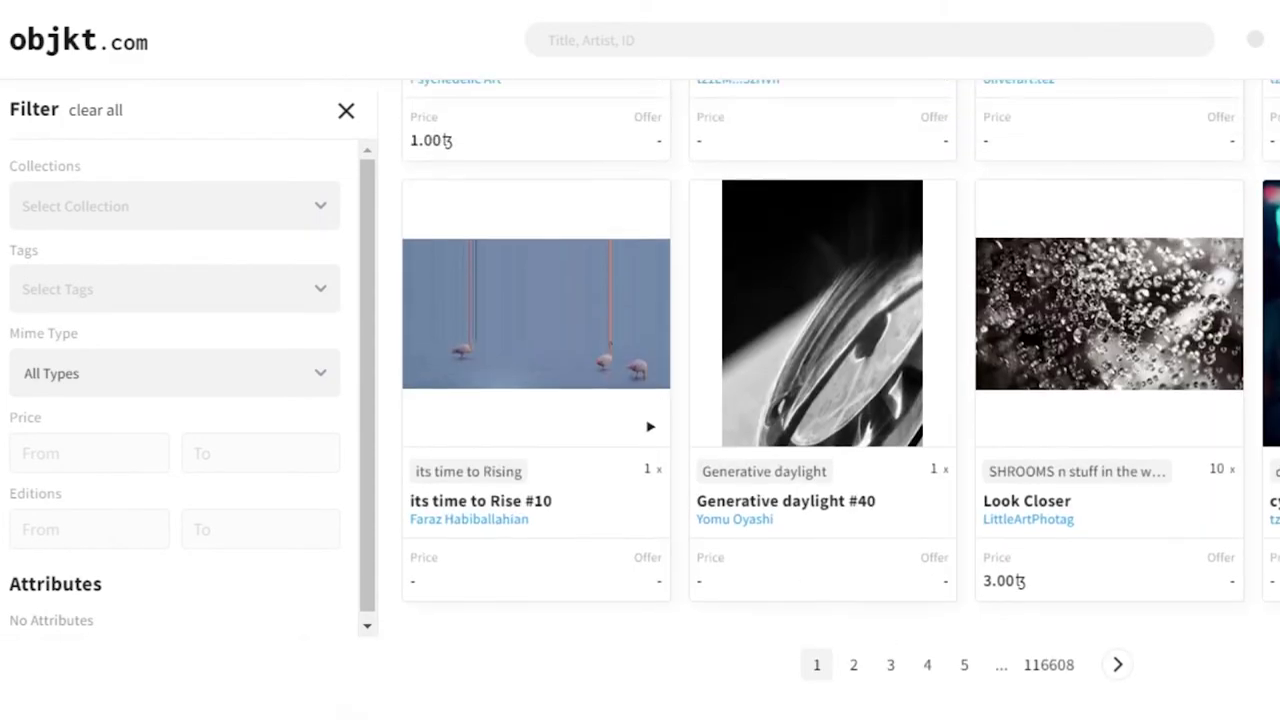
scroll(840, 400, down, 1)
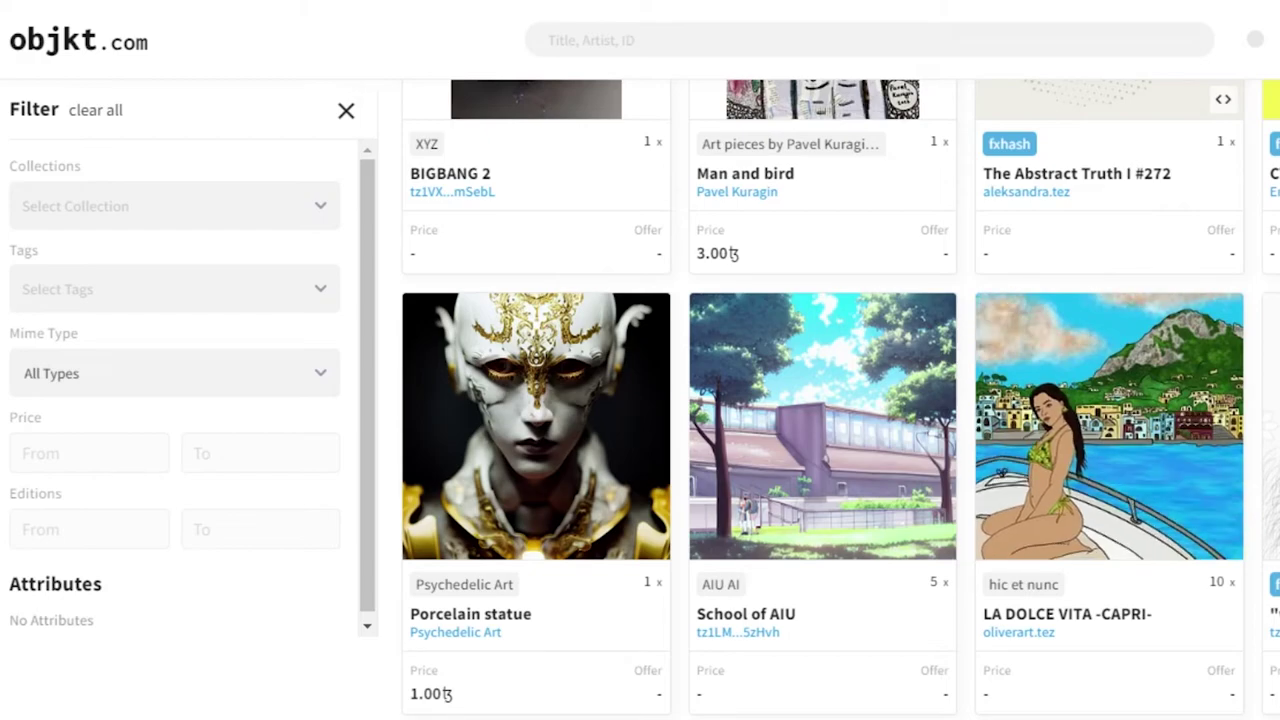
scroll(840, 400, up, 5)
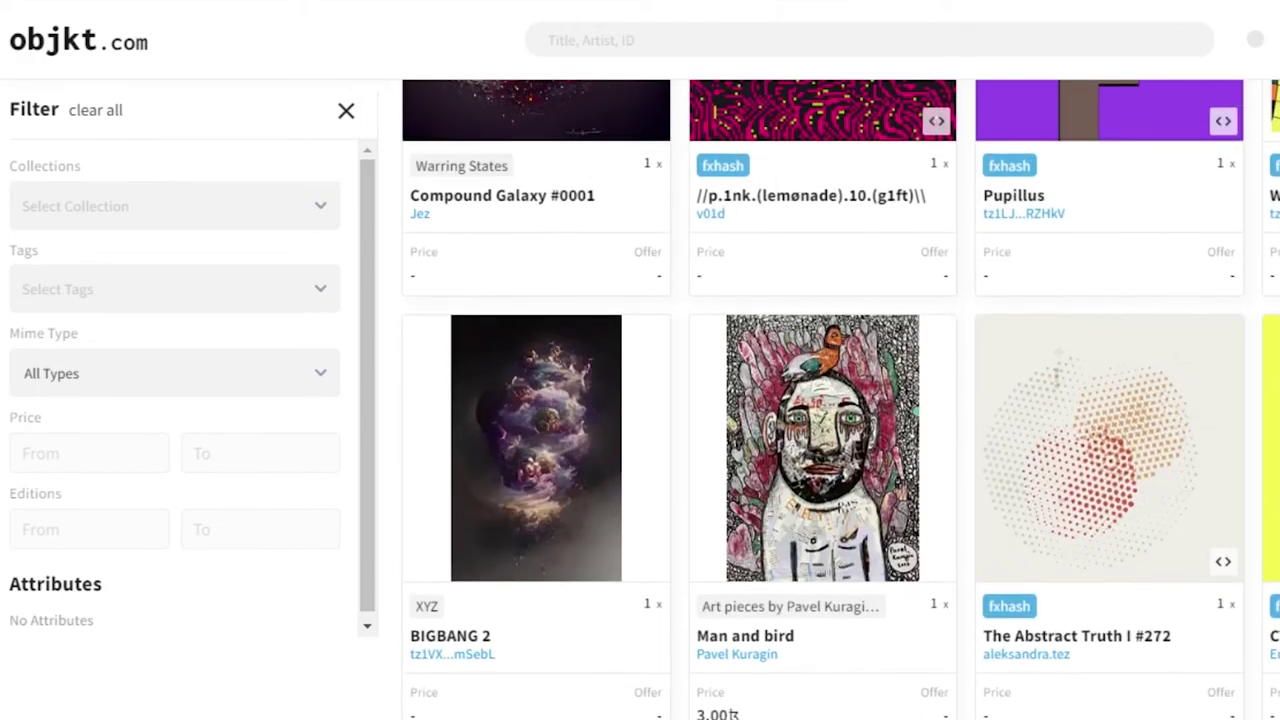
scroll(840, 400, up, 10)
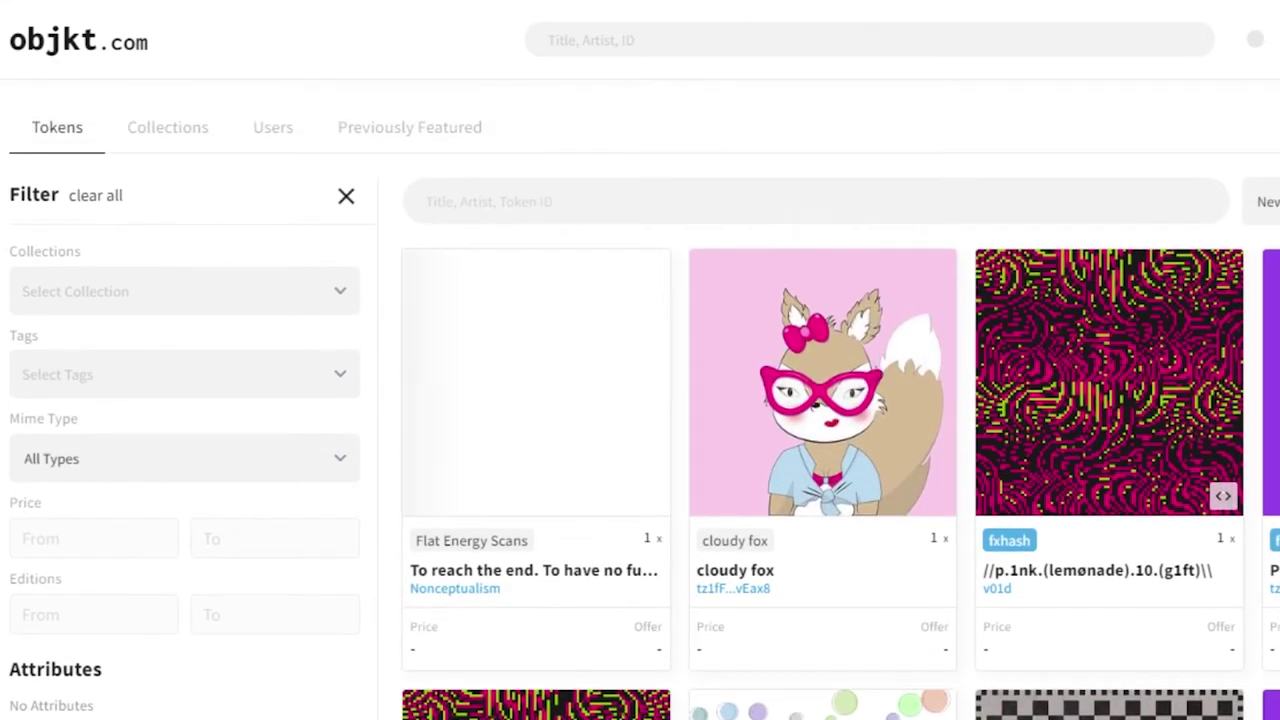
scroll(840, 400, down, 6)
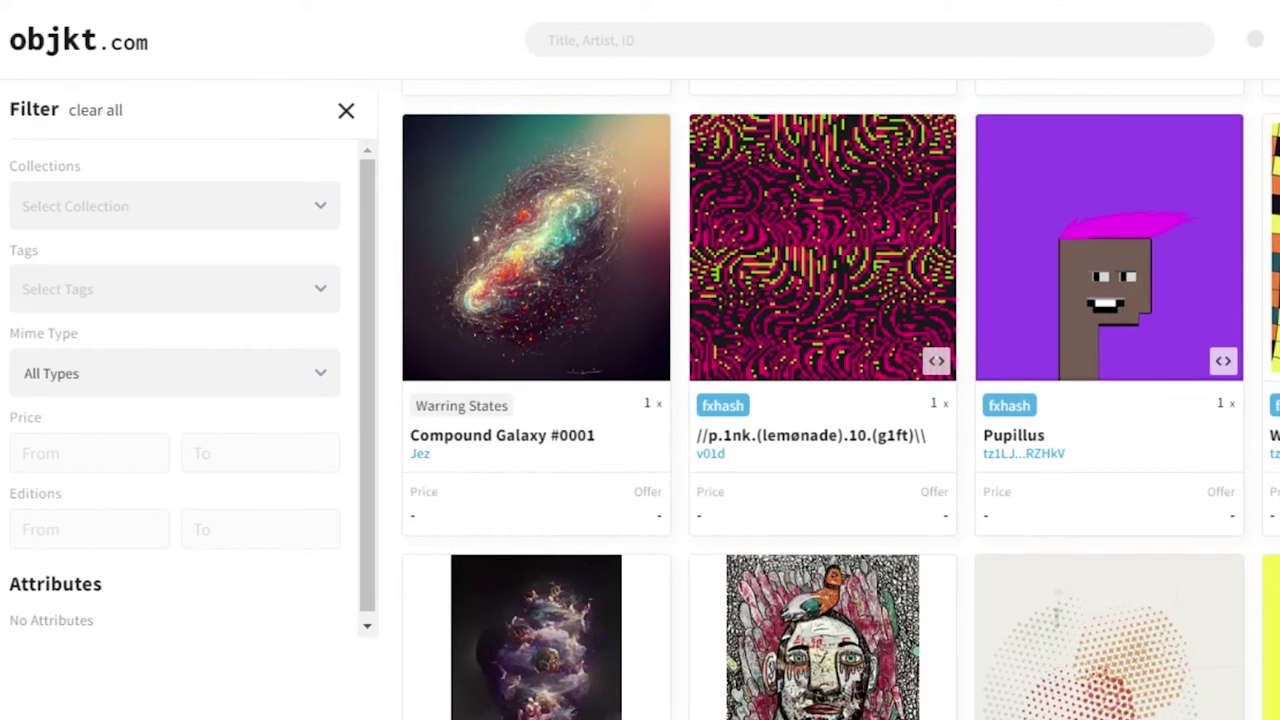
scroll(840, 400, down, 5)
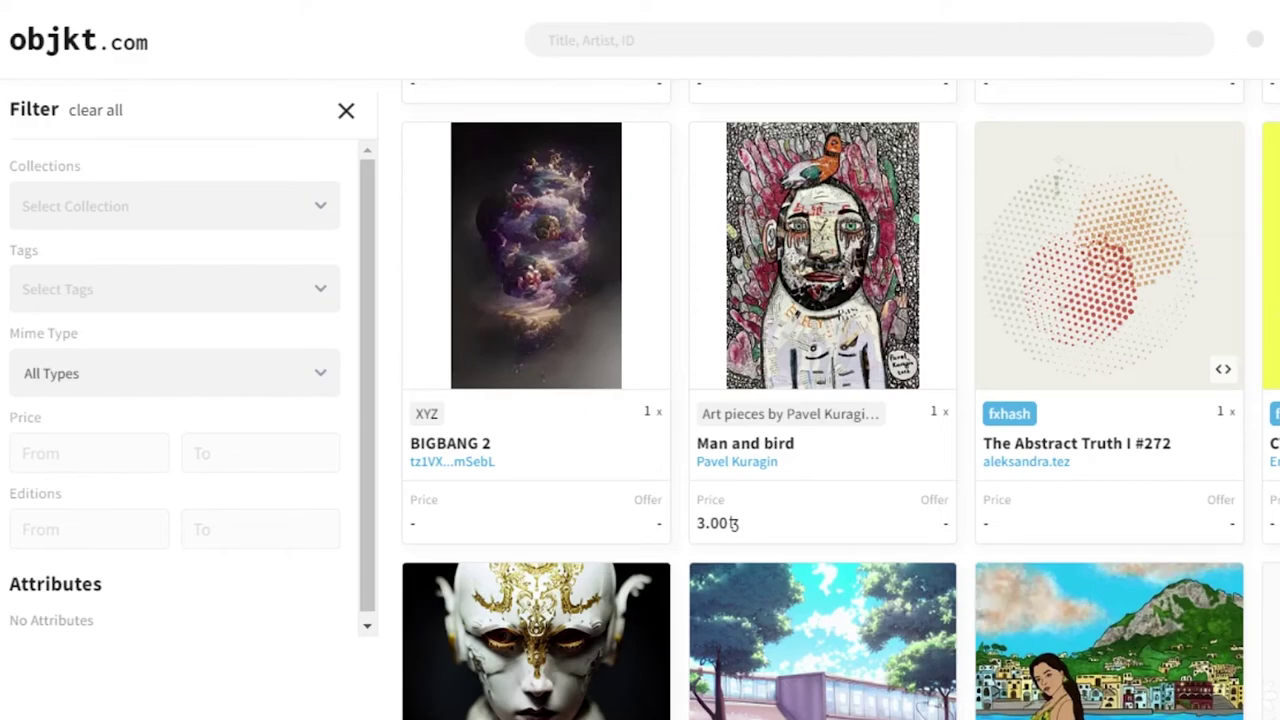
scroll(840, 400, down, 10)
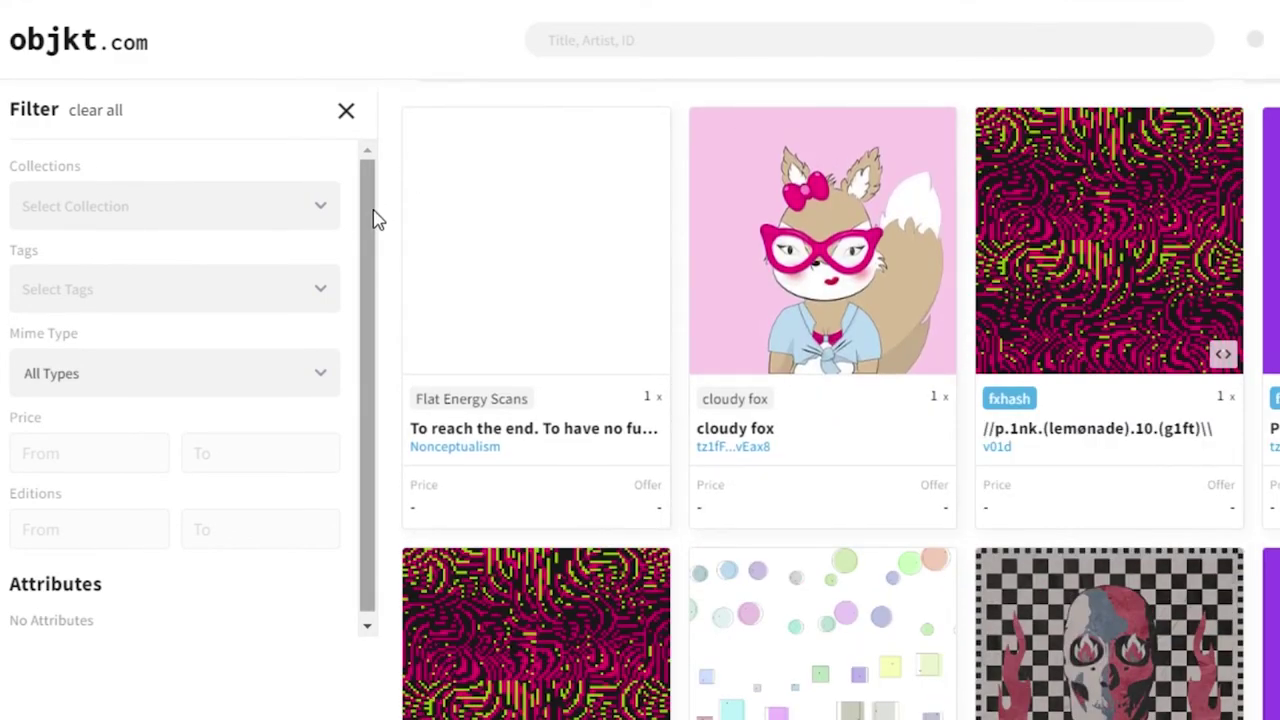
scroll(897, 104, up, 2)
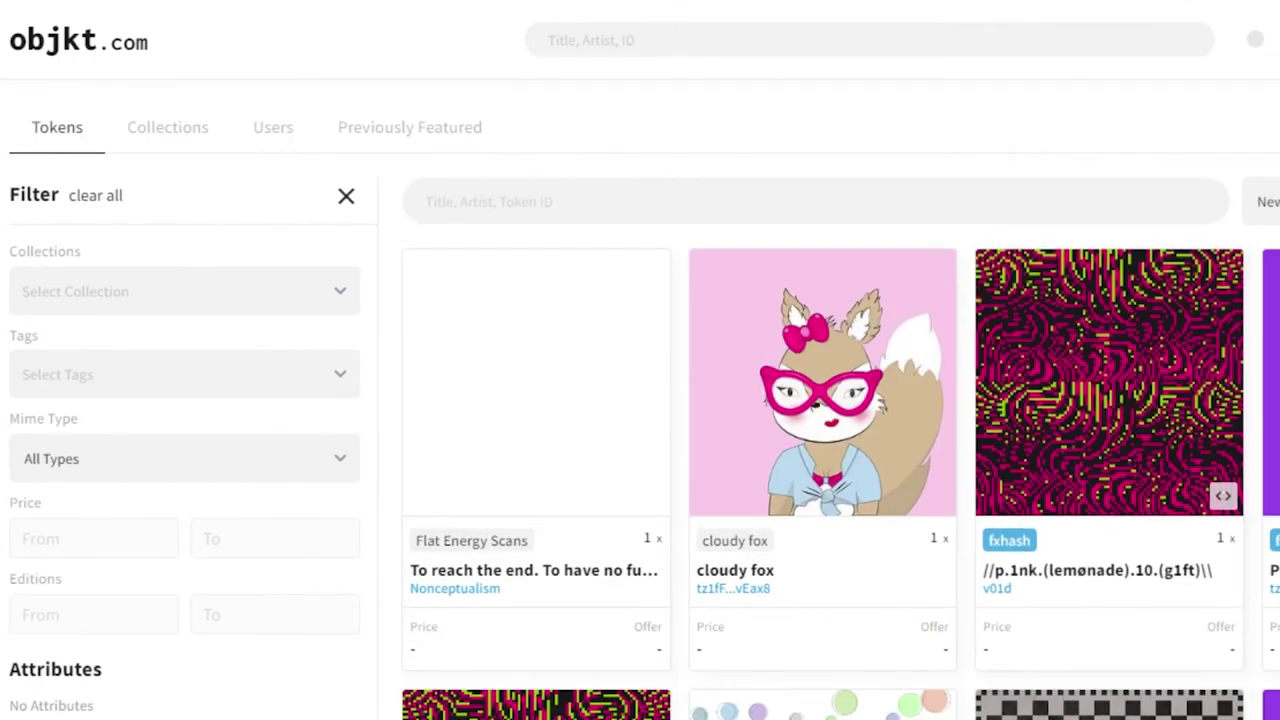
scroll(624, 180, down, 6)
scroll(820, 400, up, 6)
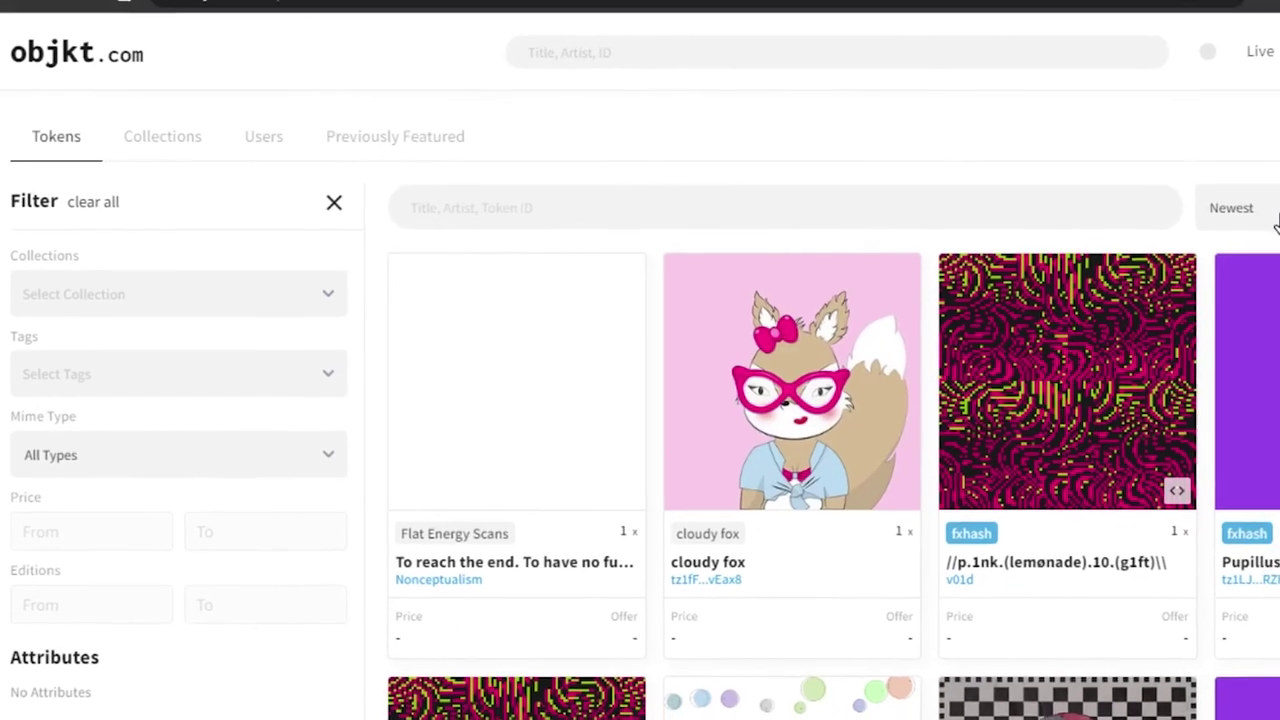
click(1210, 222)
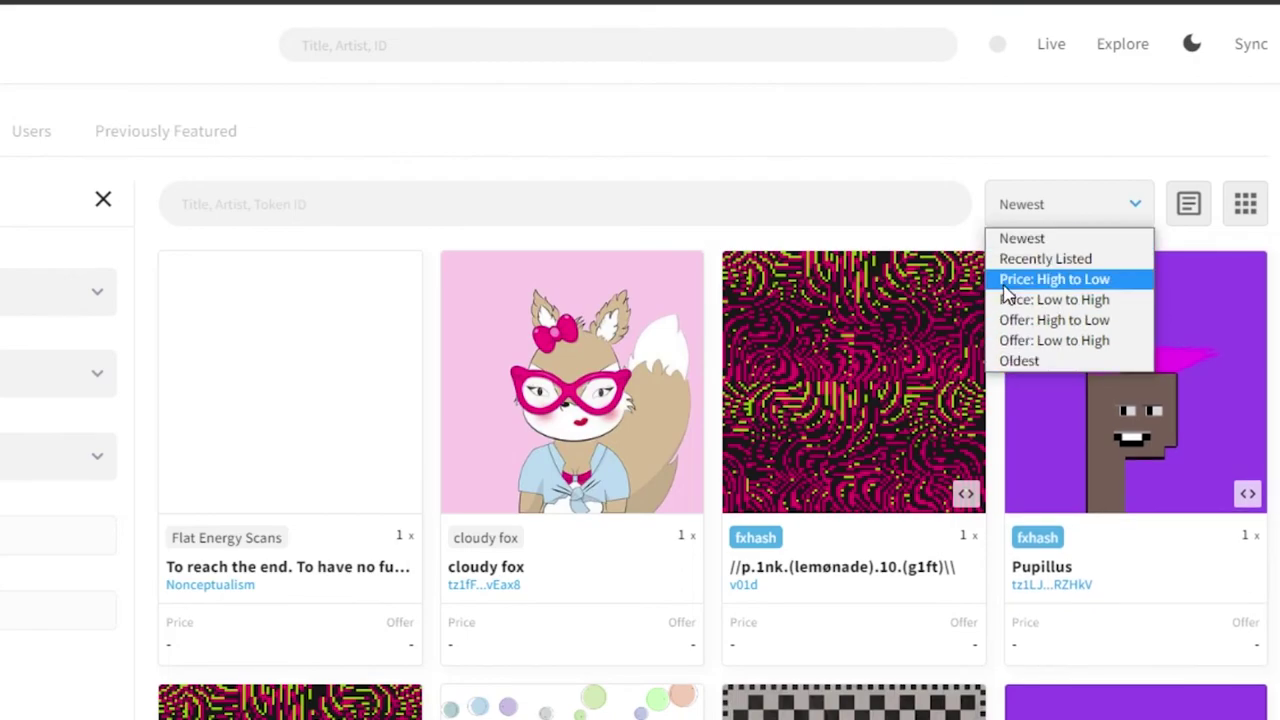
click(590, 137)
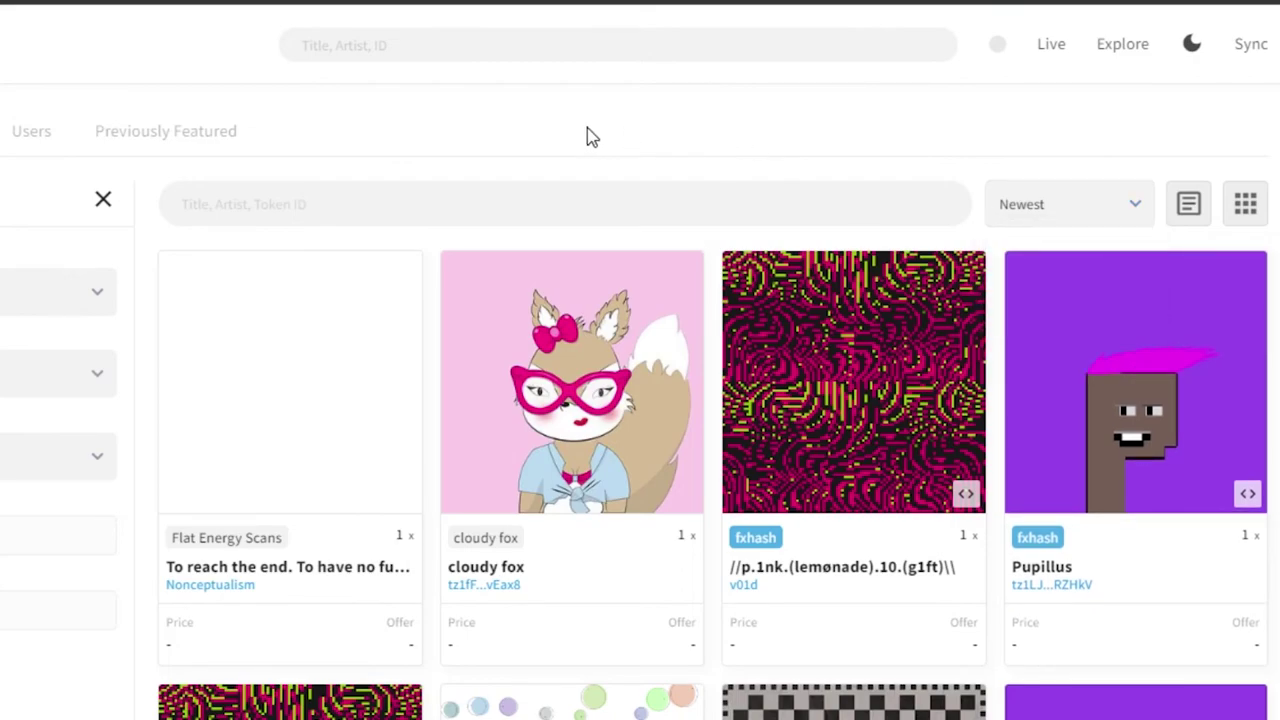
scroll(640, 450, down, 5)
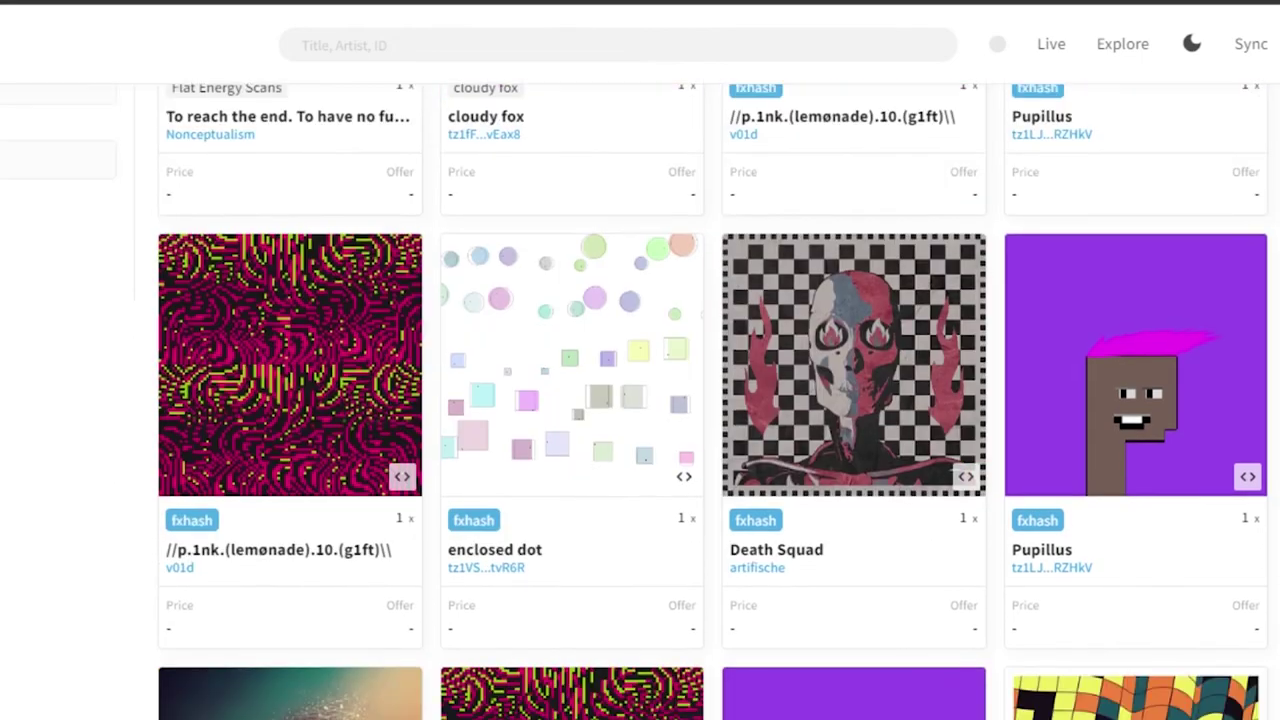
scroll(640, 450, up, 5)
- Turn on dark mode with the moon icon and scroll down the darkened grid
click(1192, 46)
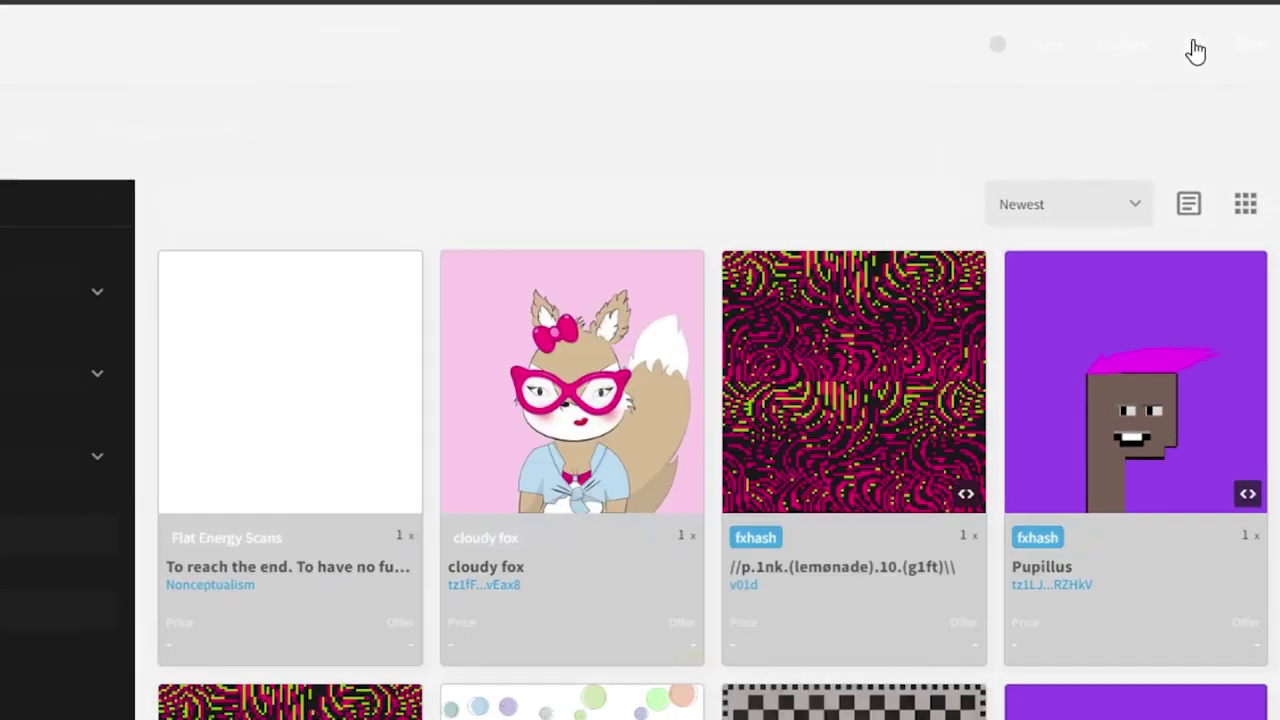
scroll(640, 400, down, 8)
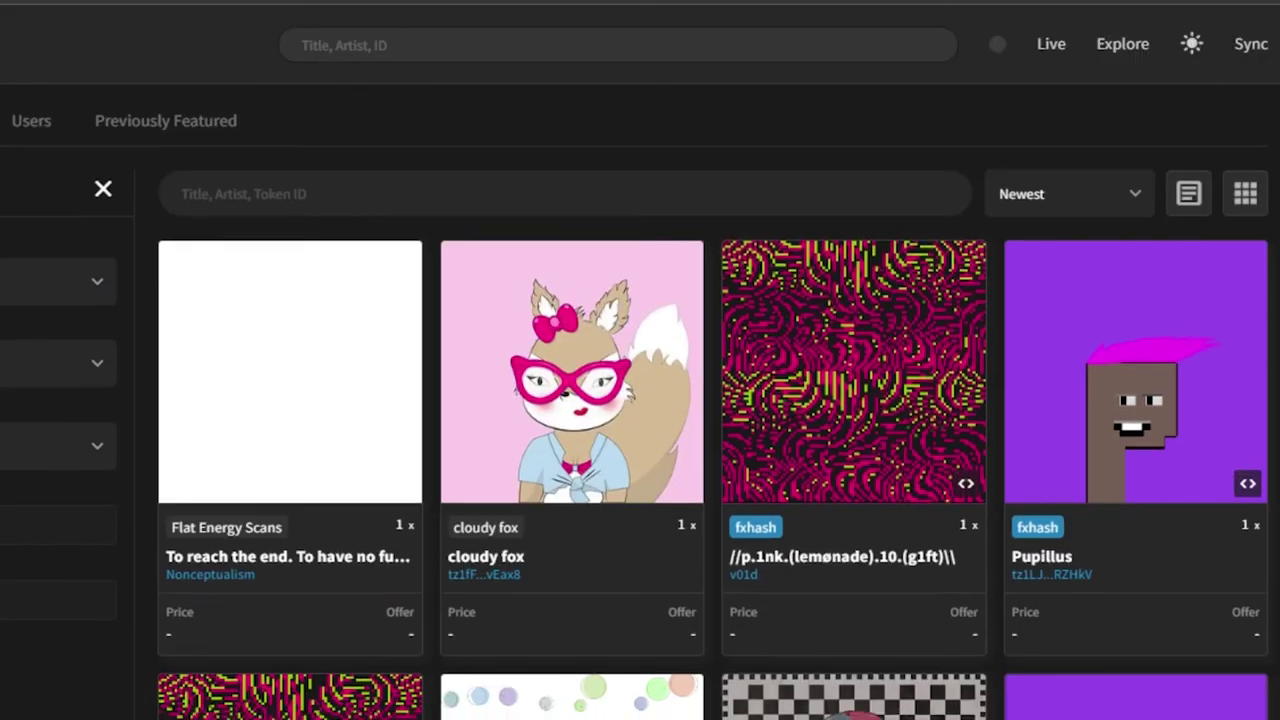
scroll(640, 400, down, 8)
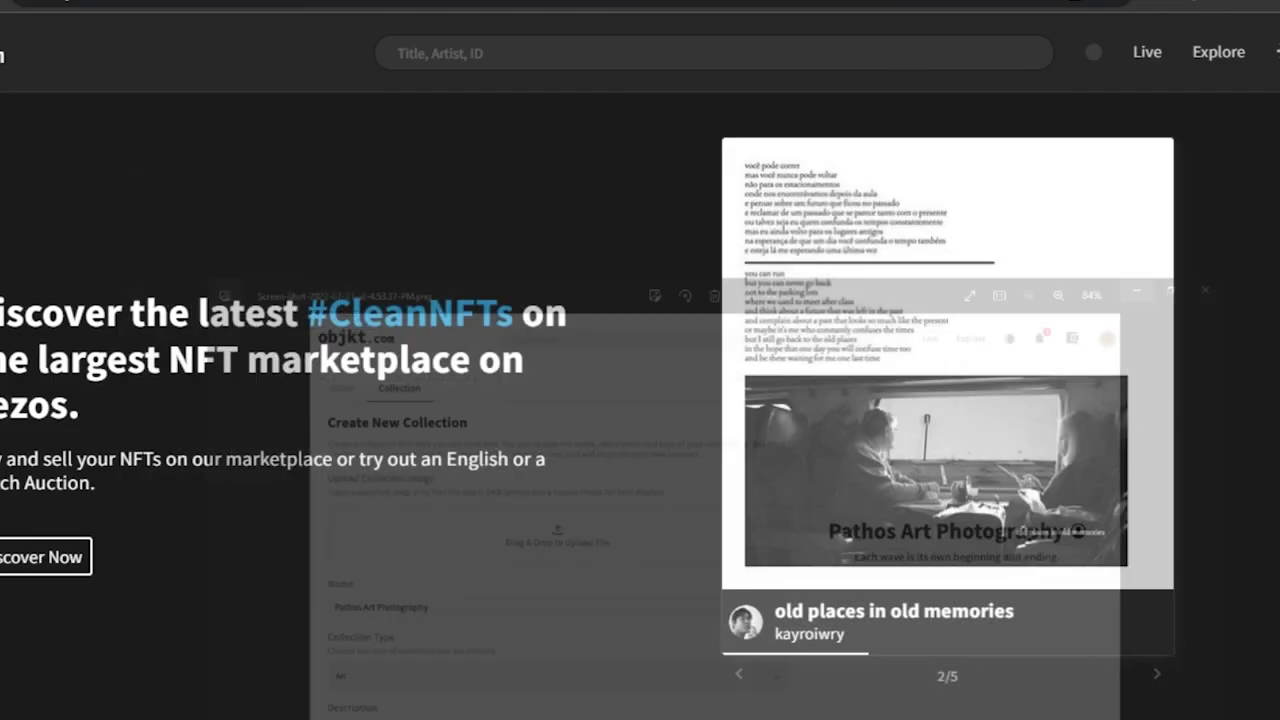
scroll(640, 405, down, 15)
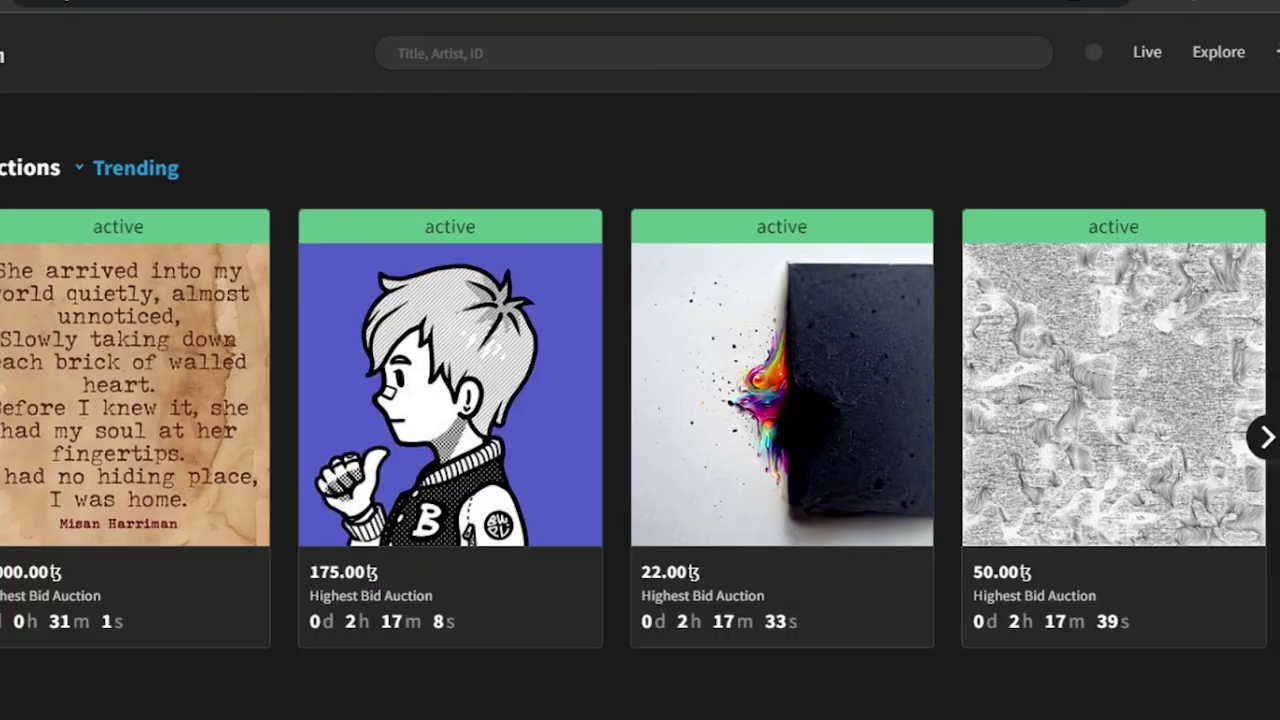
scroll(640, 405, up, 10)
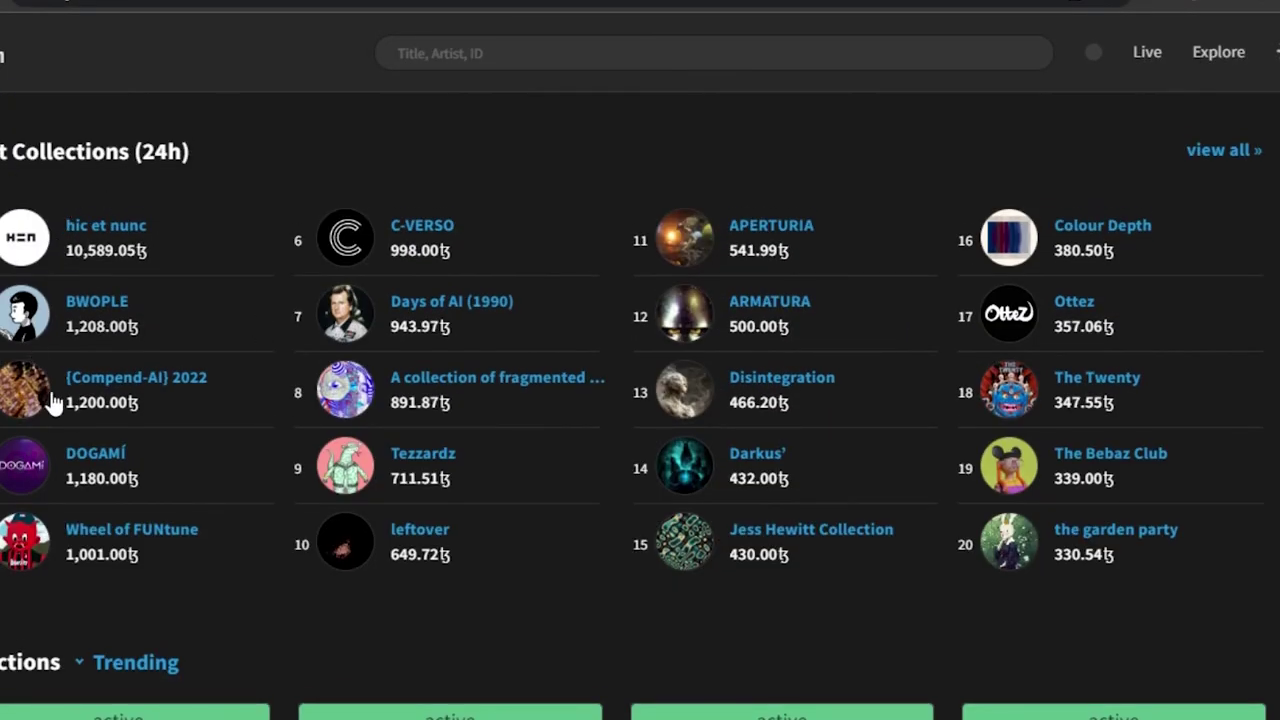
scroll(640, 405, down, 12)
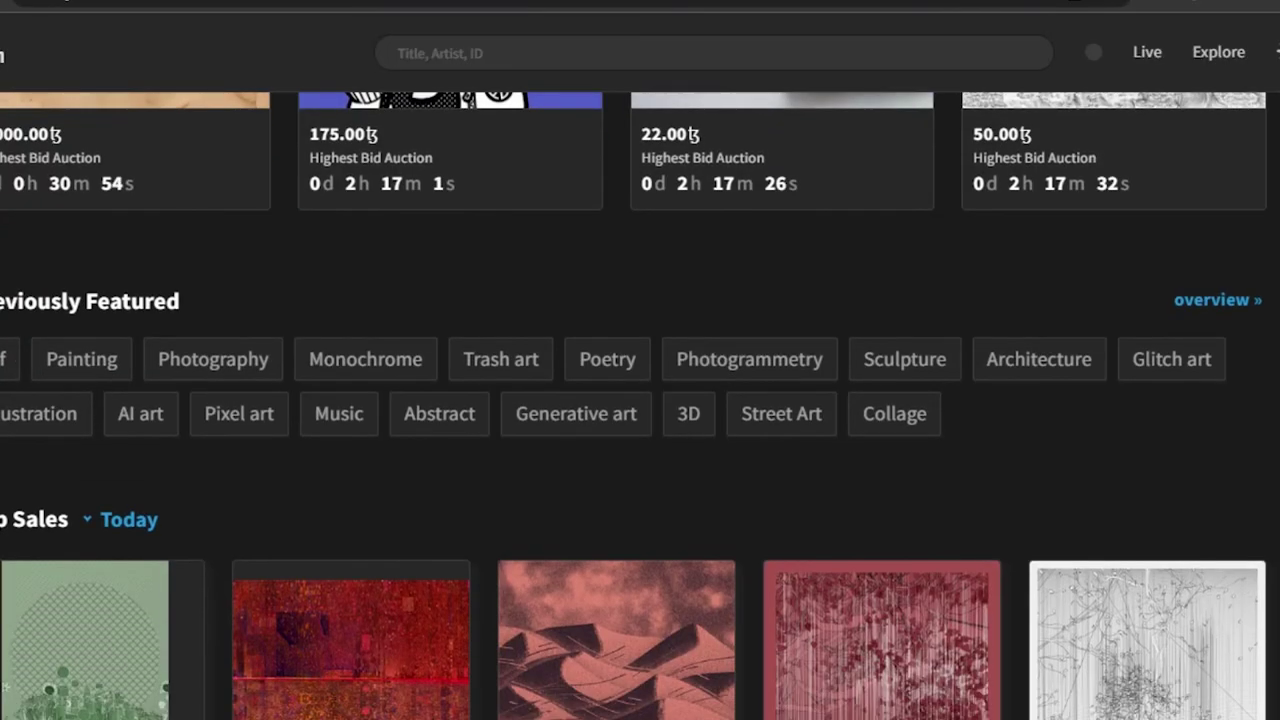
scroll(640, 405, down, 12)
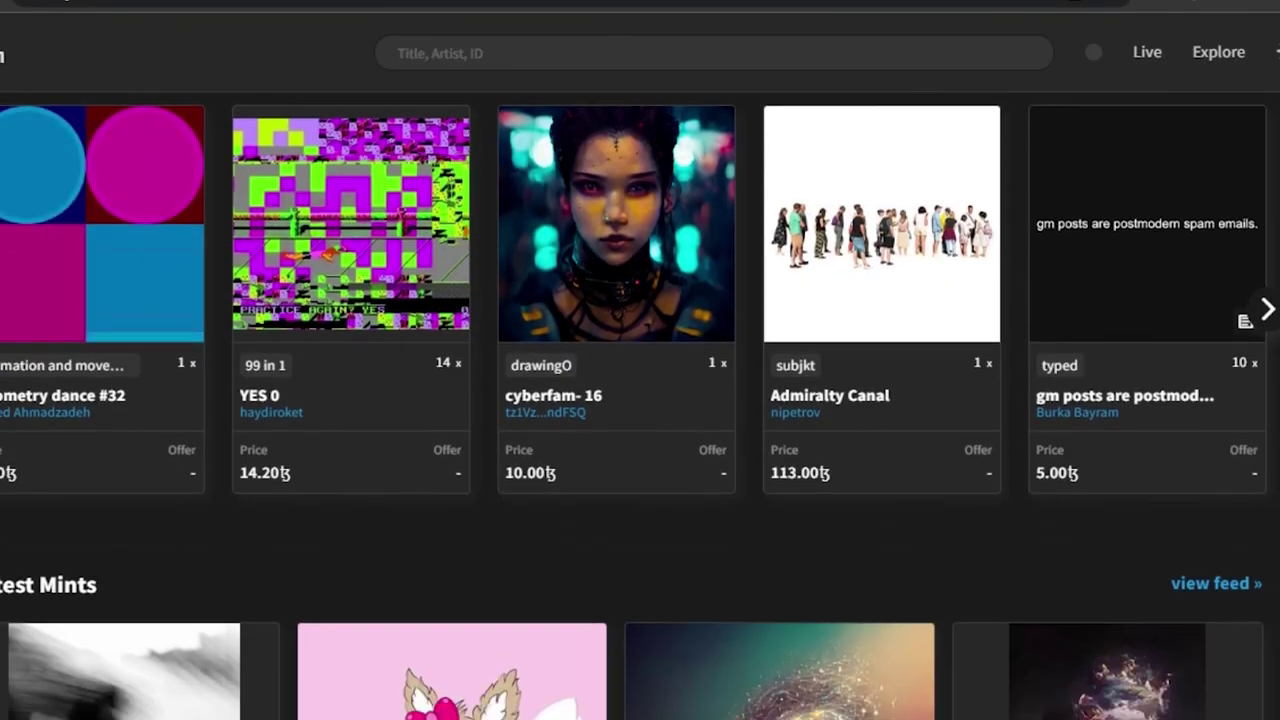
scroll(640, 405, down, 3)
scroll(640, 405, up, 12)
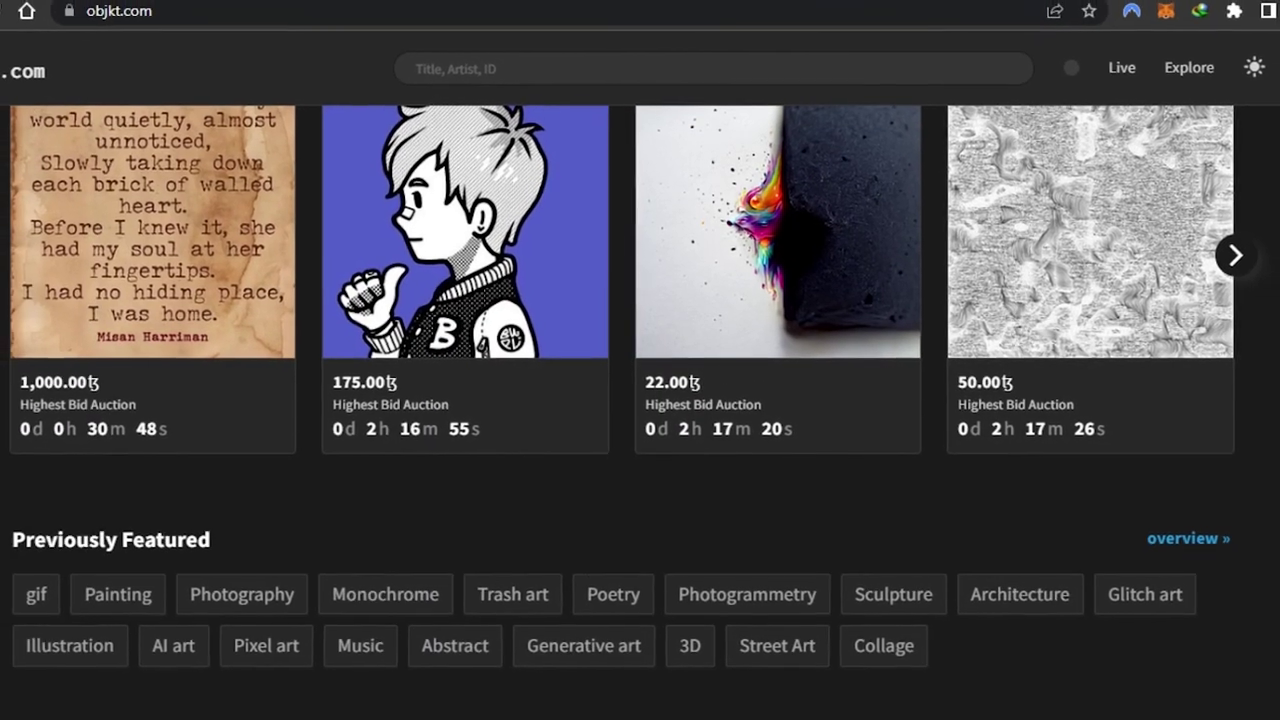
scroll(640, 400, up, 10)
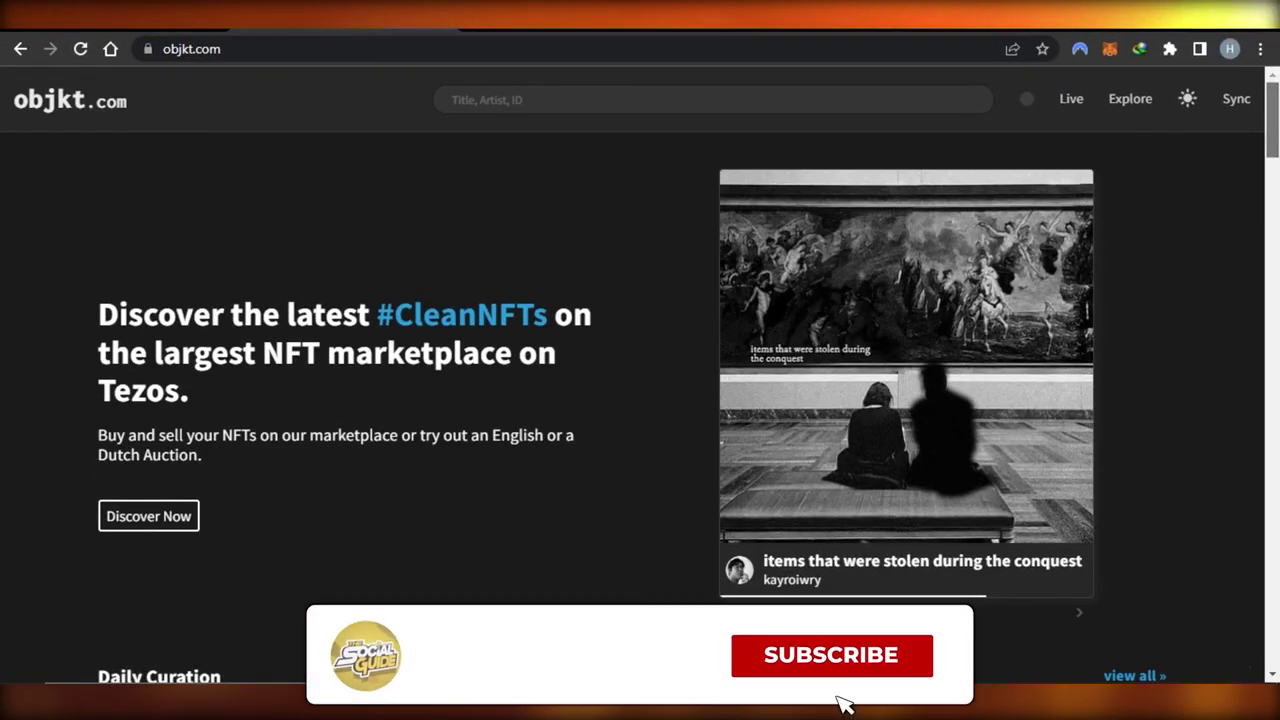
scroll(640, 400, down, 12)
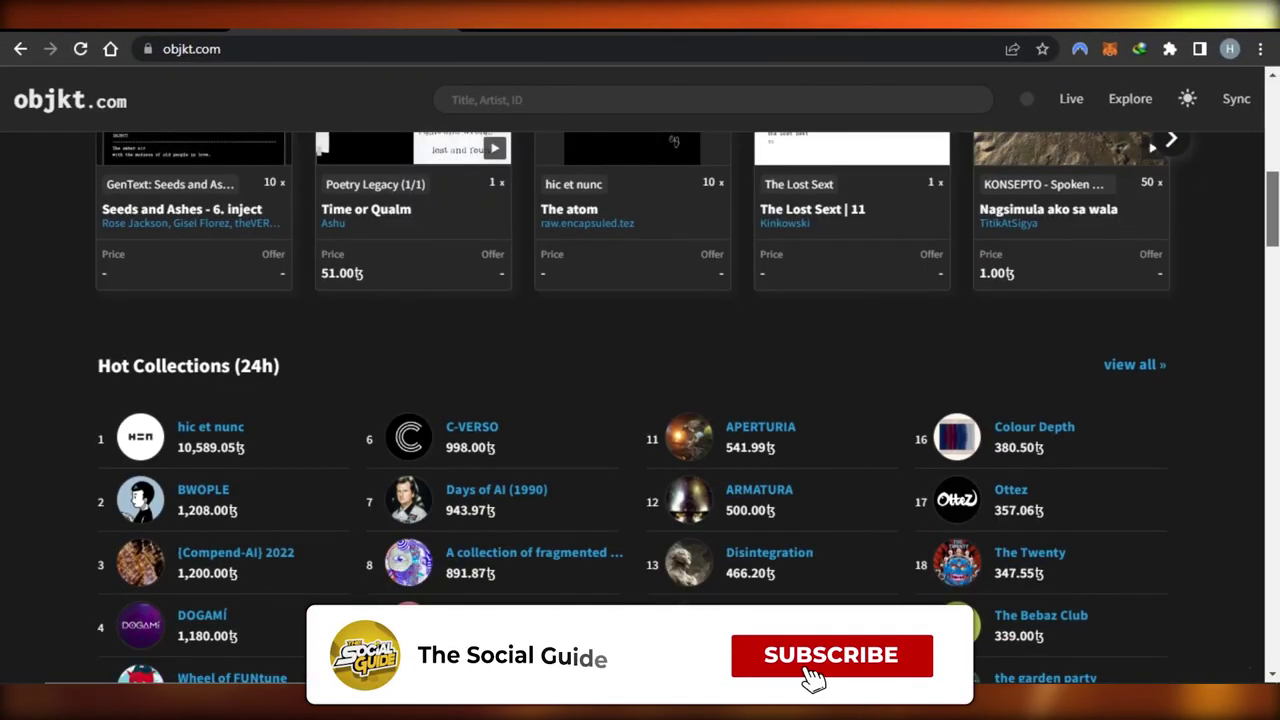
scroll(640, 400, down, 5)
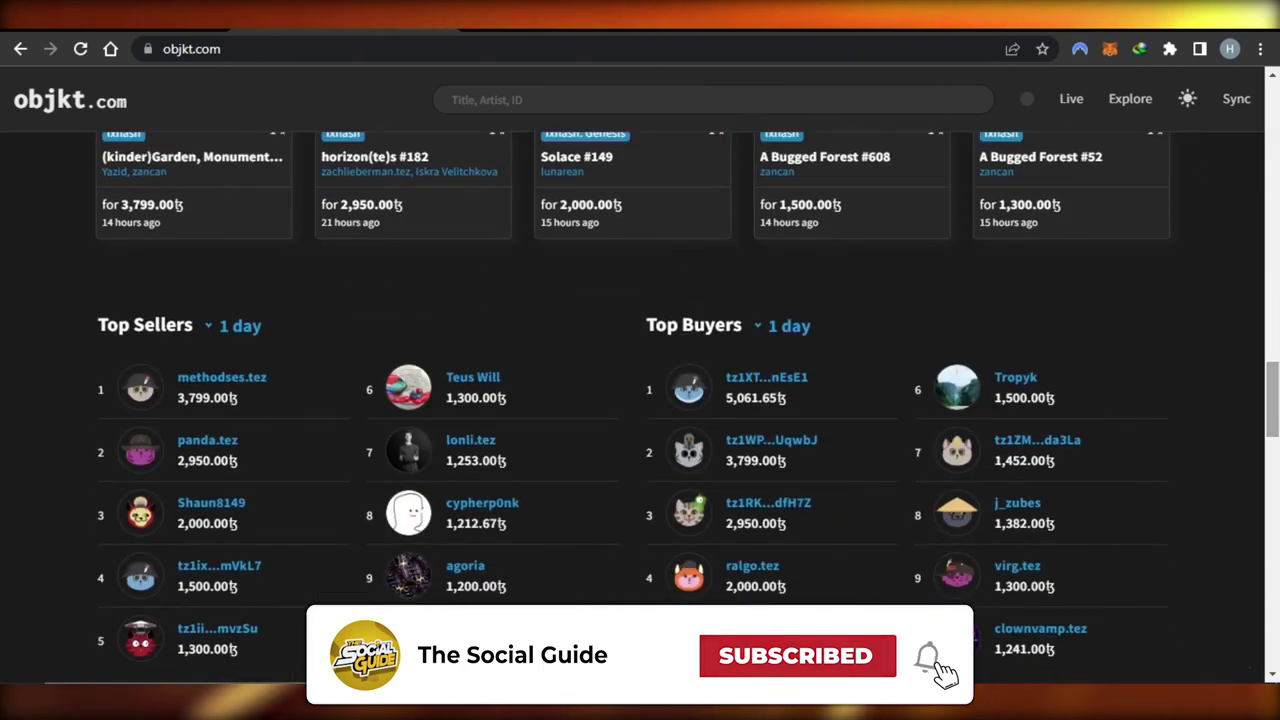
scroll(640, 400, down, 10)
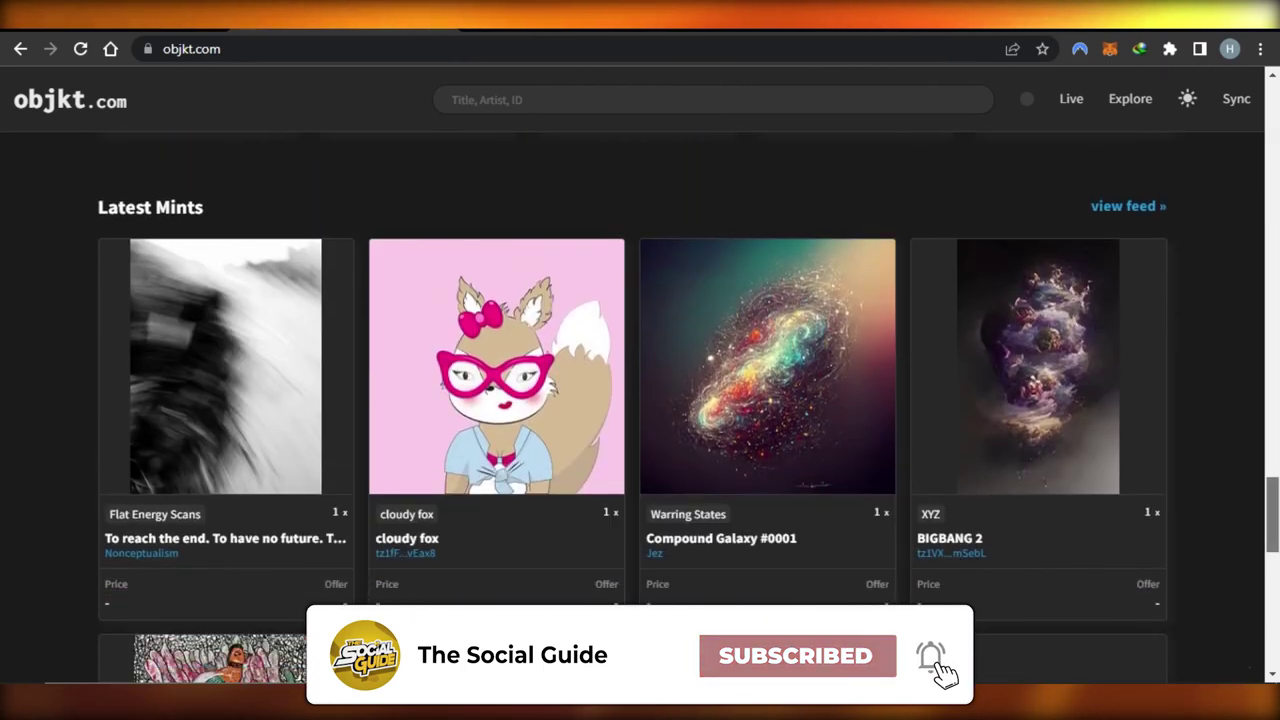
scroll(640, 400, down, 4)
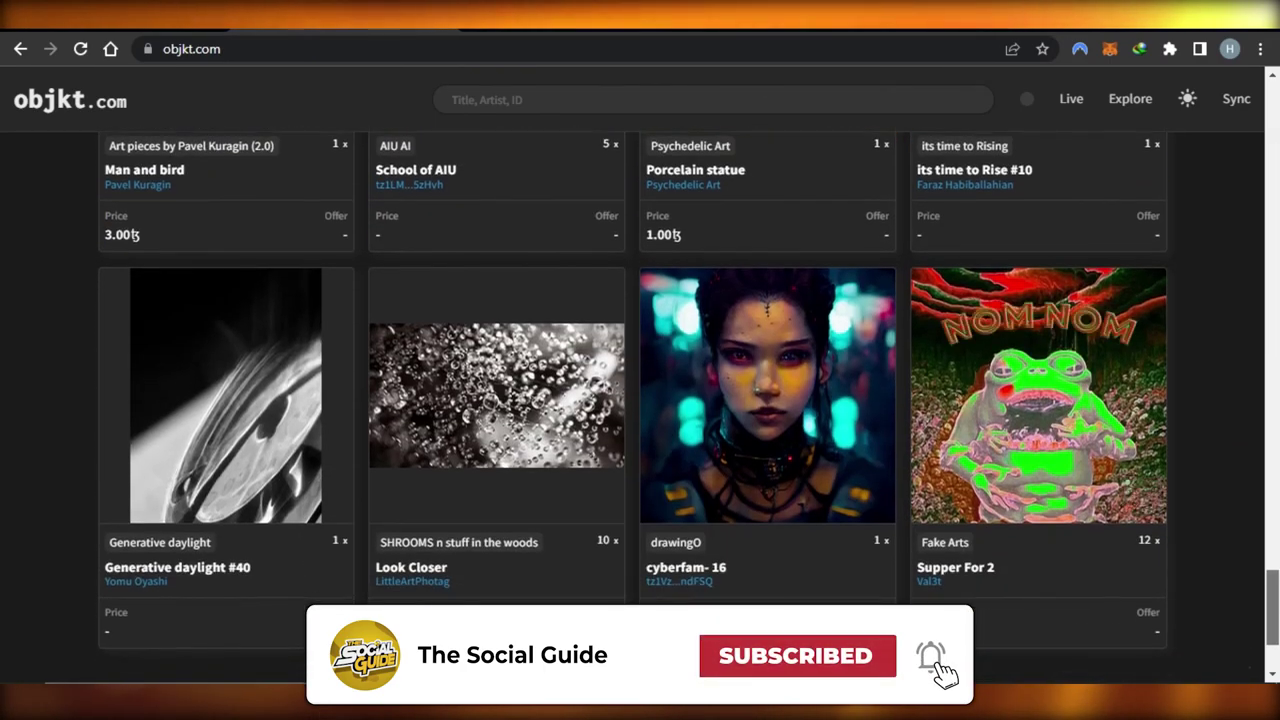